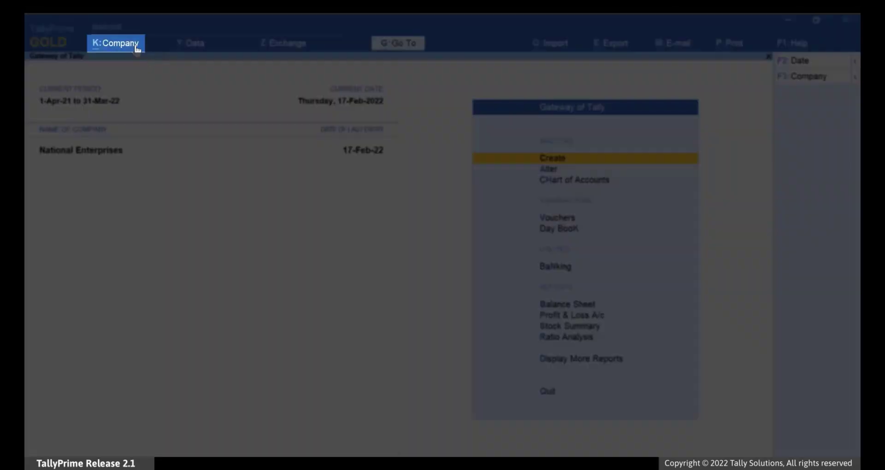
Open National Enterprises for alteration and set Edit Log applicability to Yes in its configuration
click(135, 44)
key(a)
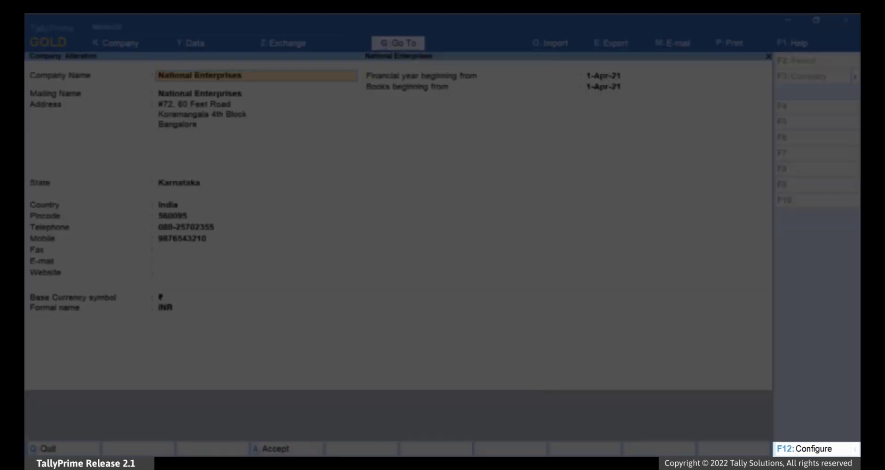
key(F12)
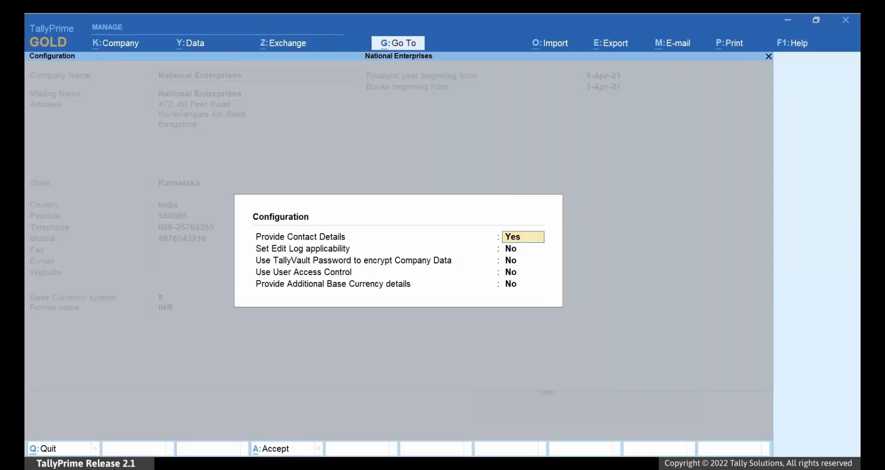
key(Return)
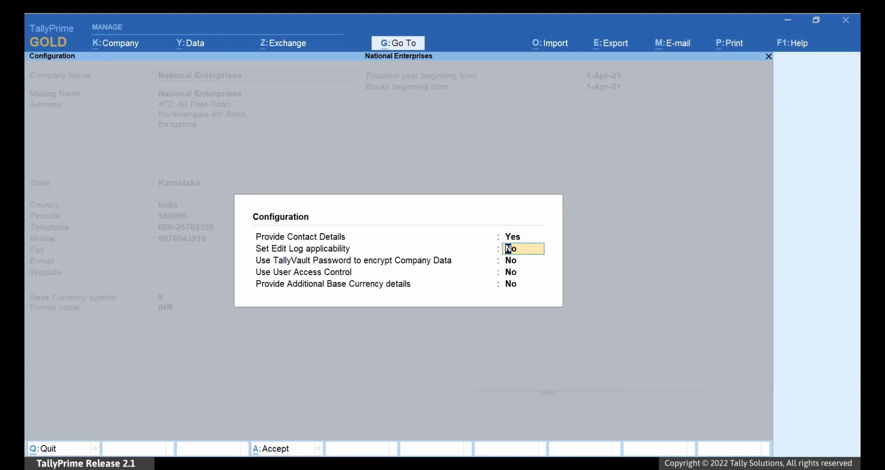
text(Ye)
key(Return)
key(Return)
key(Return)
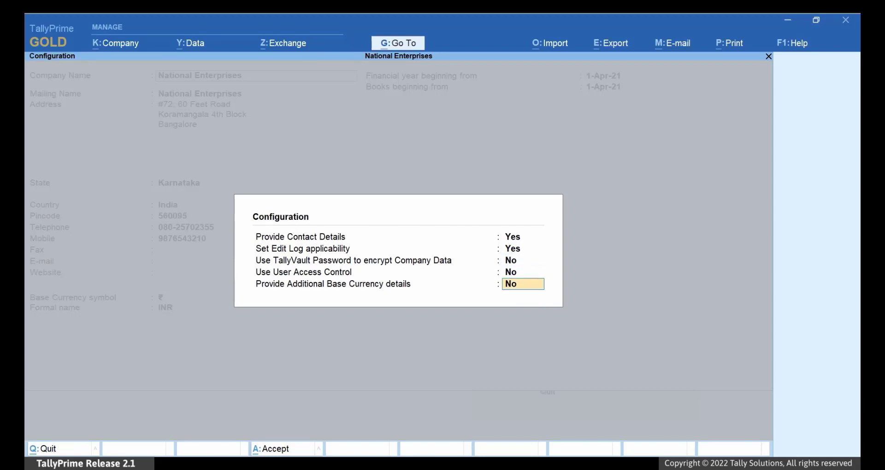
key(Return)
key(Return)
key(Return)
key(Return)
key(Return)
key(Return)
key(Return)
key(Return)
key(Return)
key(Return)
key(Return)
key(Return)
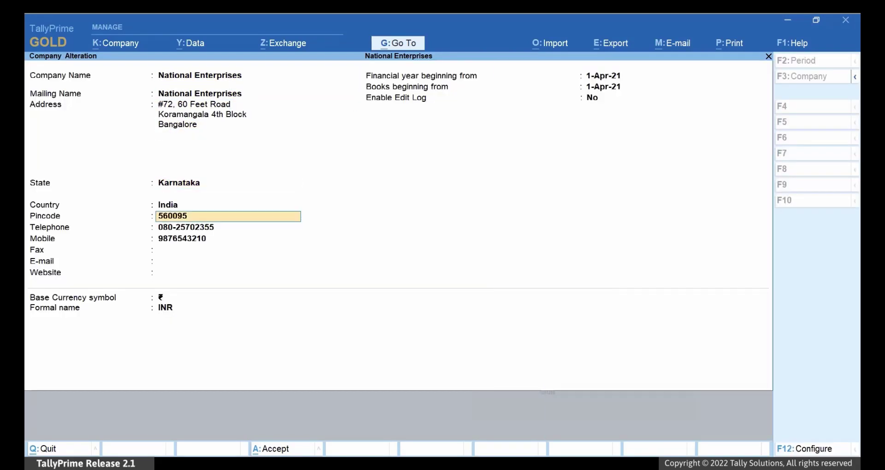
Set Enable Edit Log to Yes, confirm the prompt, and accept the company alteration
key(Return)
key(Return)
key(Return)
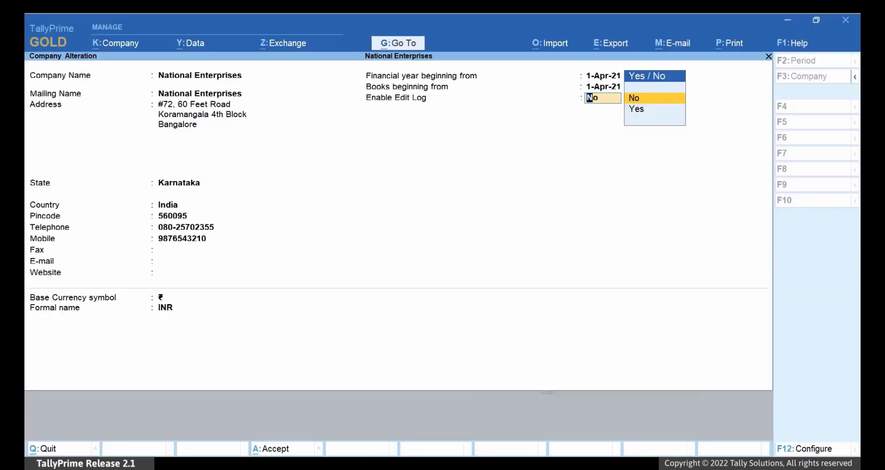
key(Down)
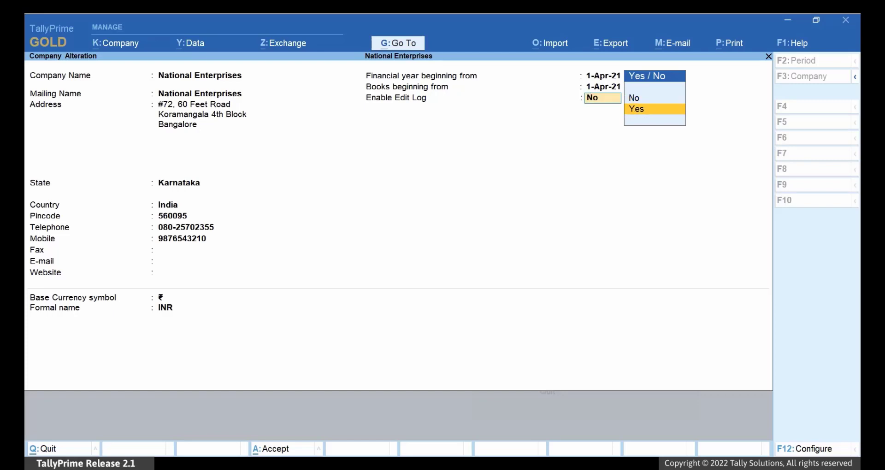
key(Return)
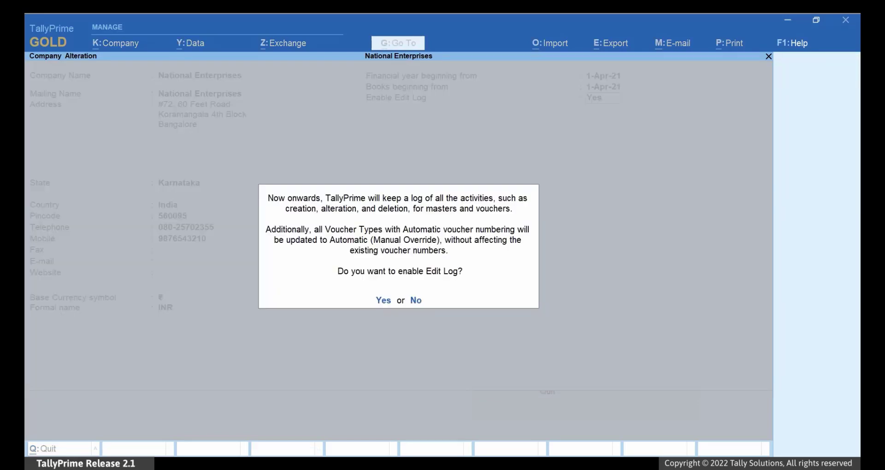
key(y)
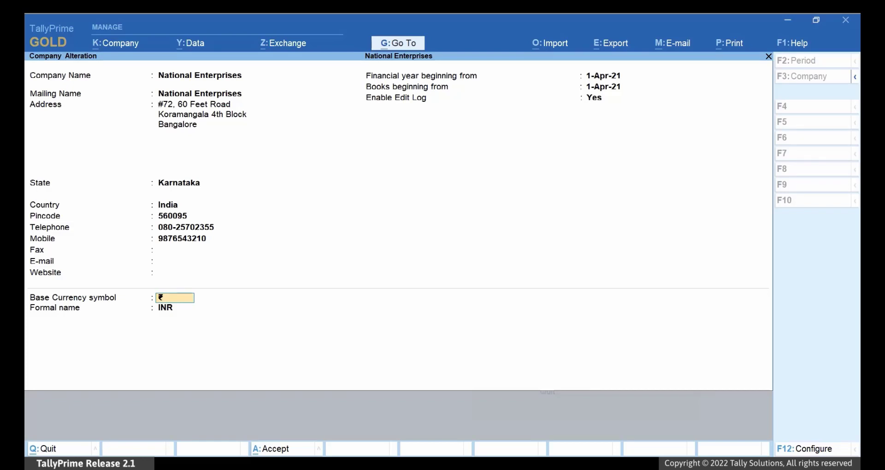
key(ctrl+a)
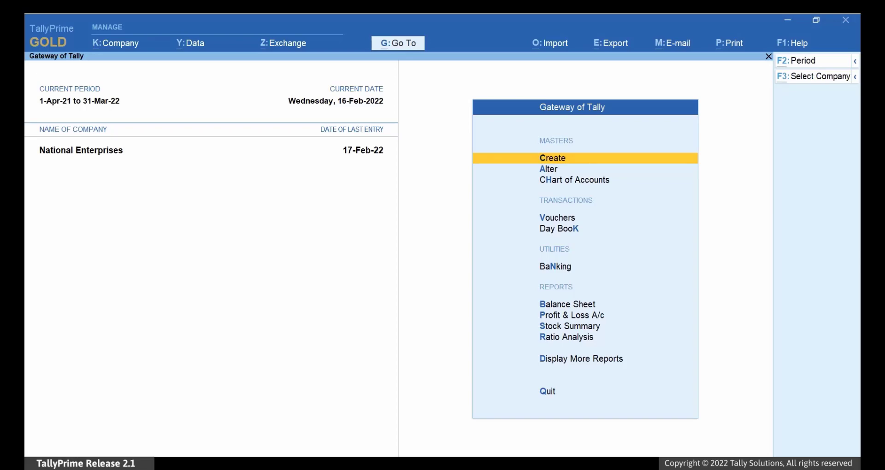
Open the Day Book dated 16-Feb-22 and bring up its Show Report for voucher-type choice
key(alt+g)
key(Down)
key(Down)
key(Down)
key(Down)
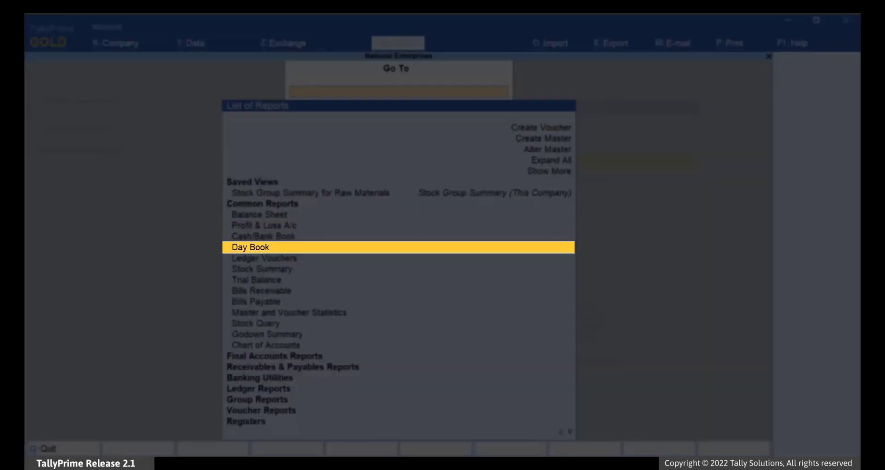
key(Return)
key(F2)
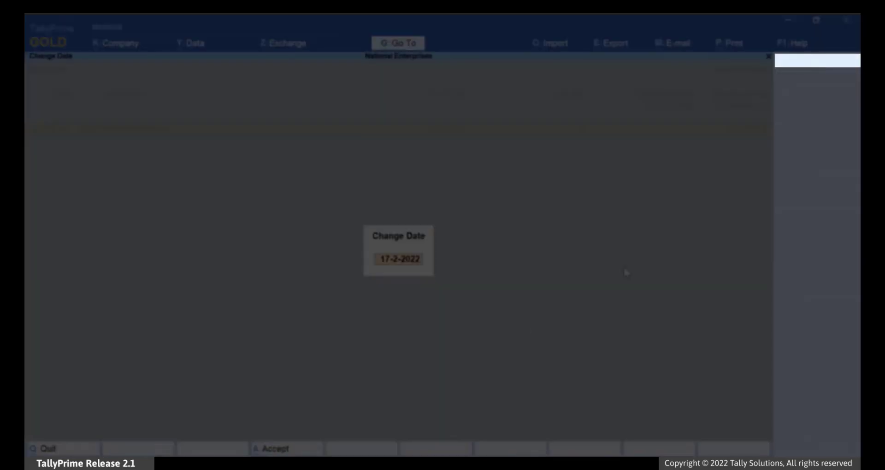
text(16-2)
key(Return)
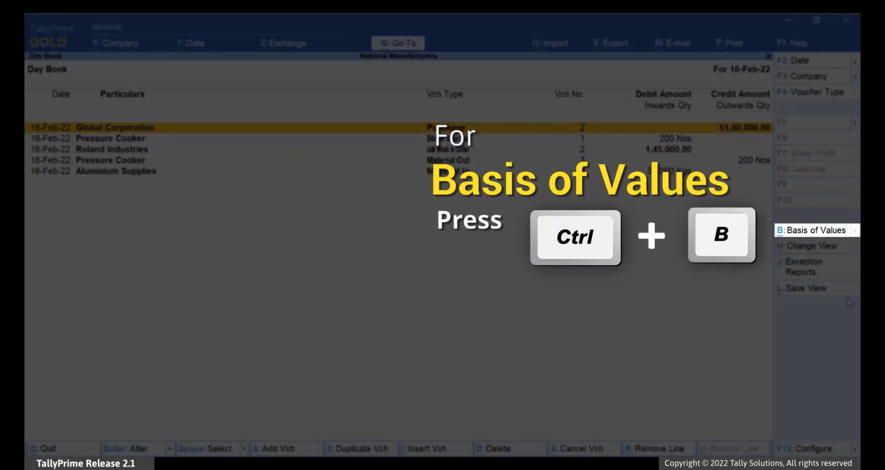
key(ctrl+b)
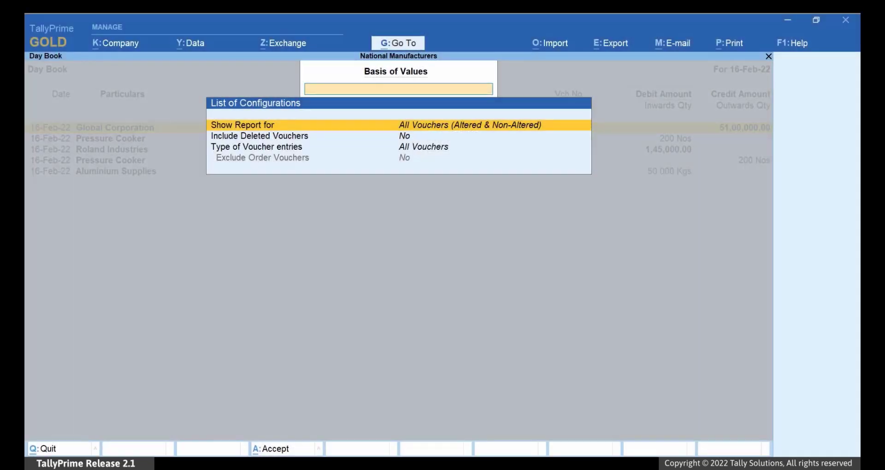
key(Return)
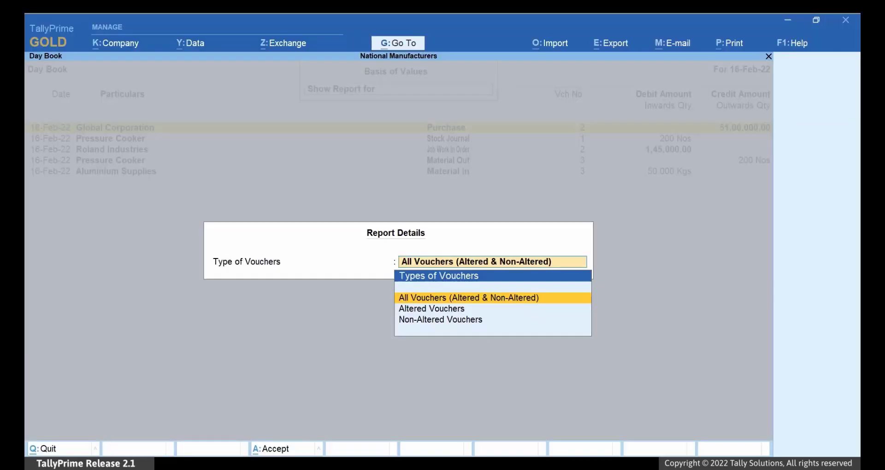
Filter the Day Book to Altered Vouchers and open Global Corporation's Purchase voucher No. 32
key(Down)
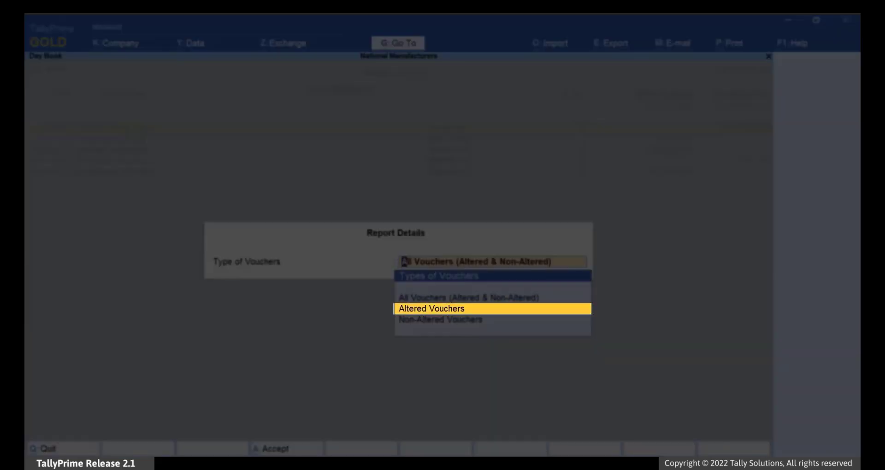
key(Return)
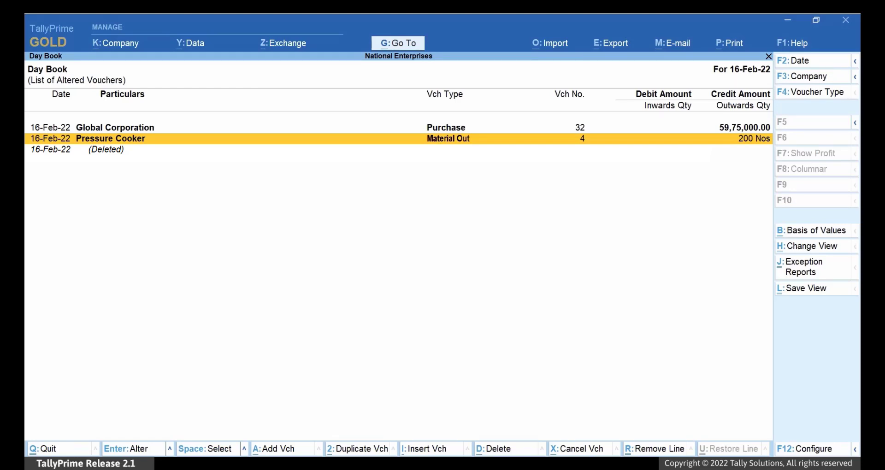
key(Up)
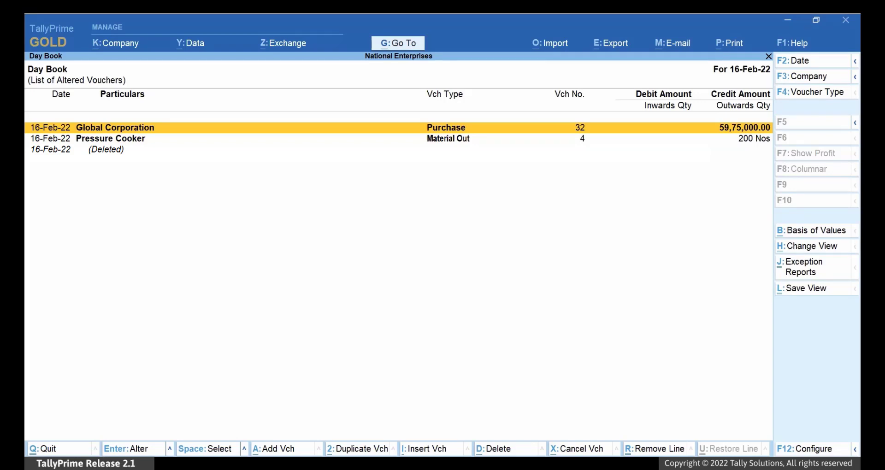
key(Return)
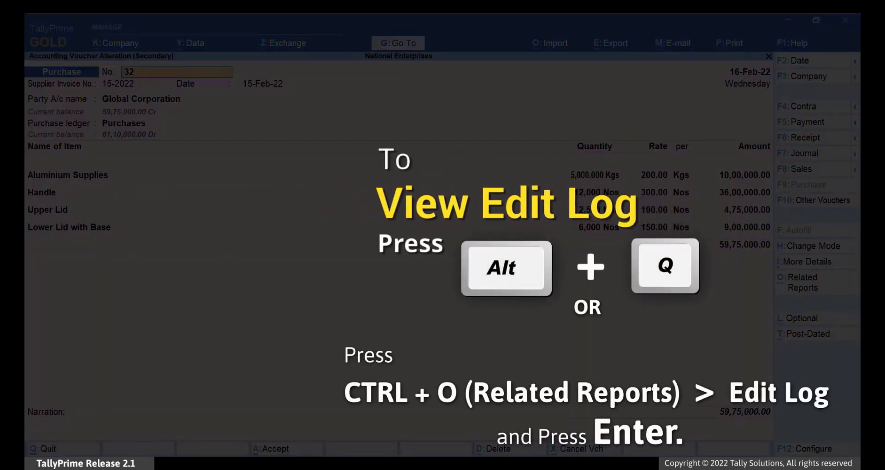
Open voucher 32's Edit Log and view the differences between versions 5 and 6
key(ctrl)
key(alt+q)
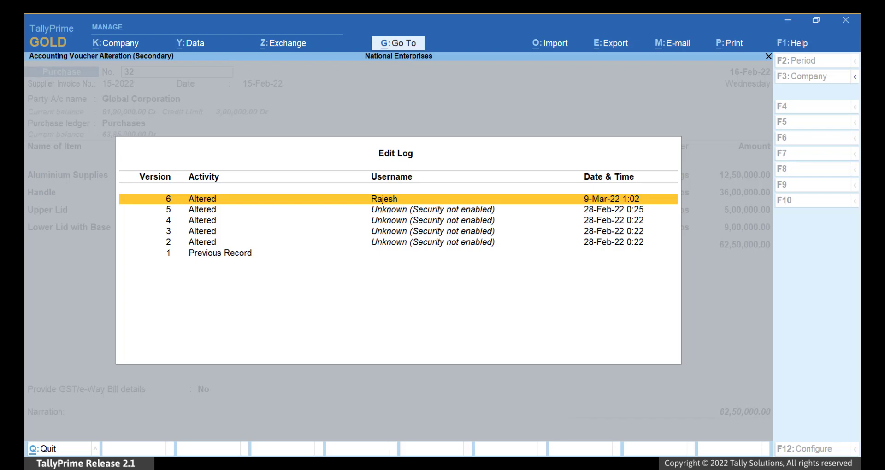
key(Return)
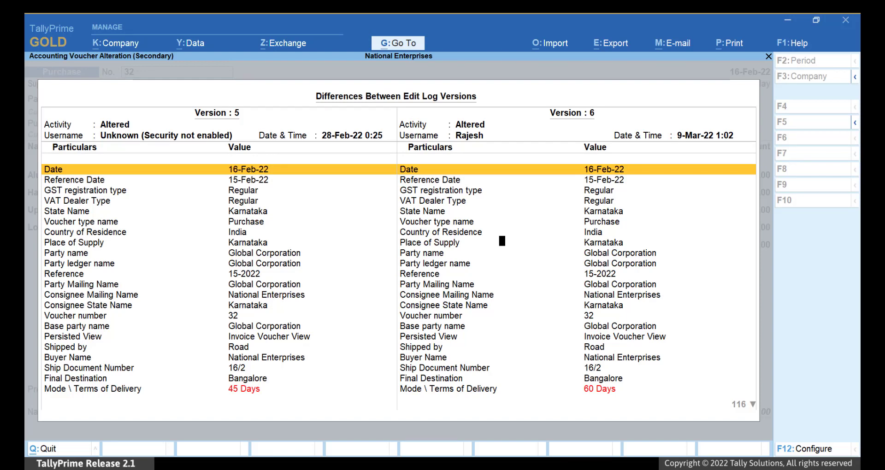
key(F12)
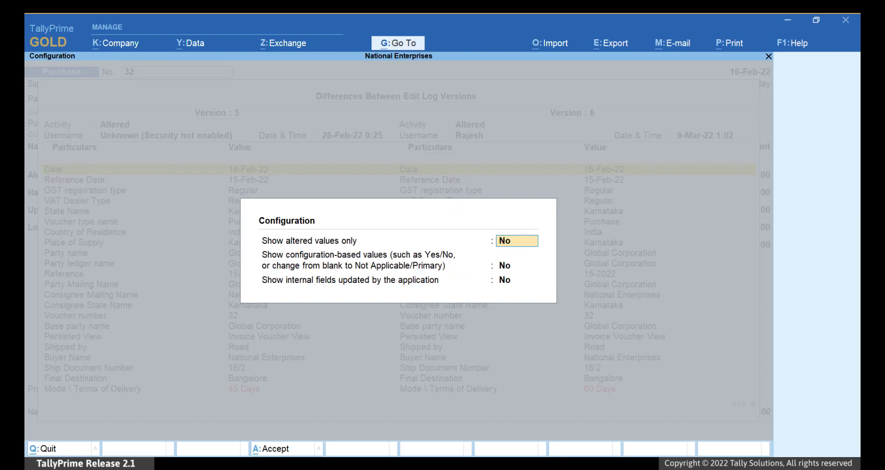
Set Show altered values only to Yes in the comparison settings and accept
text(Yes)
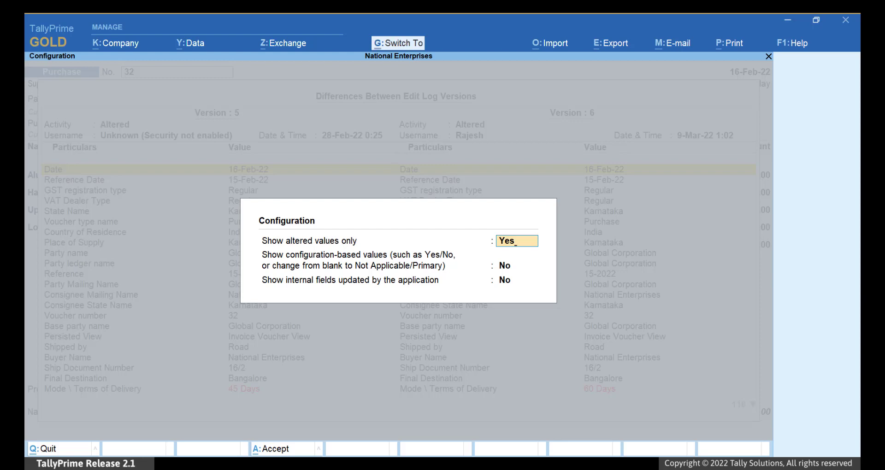
key(ctrl+a)
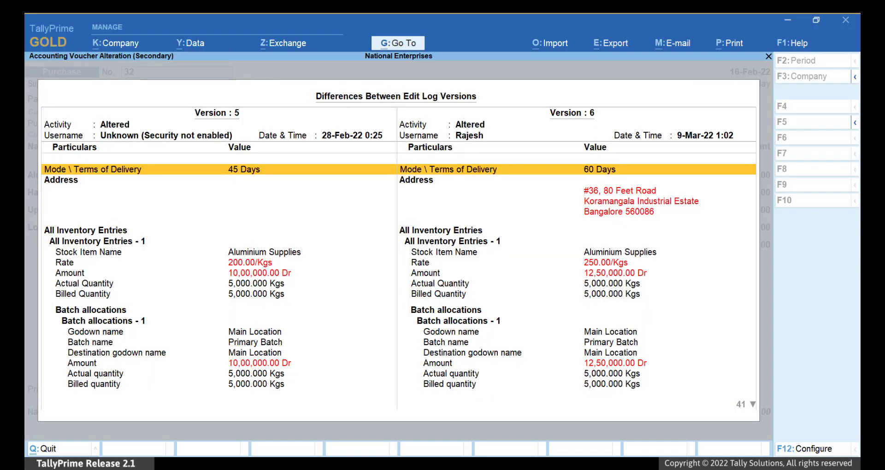
key(F12)
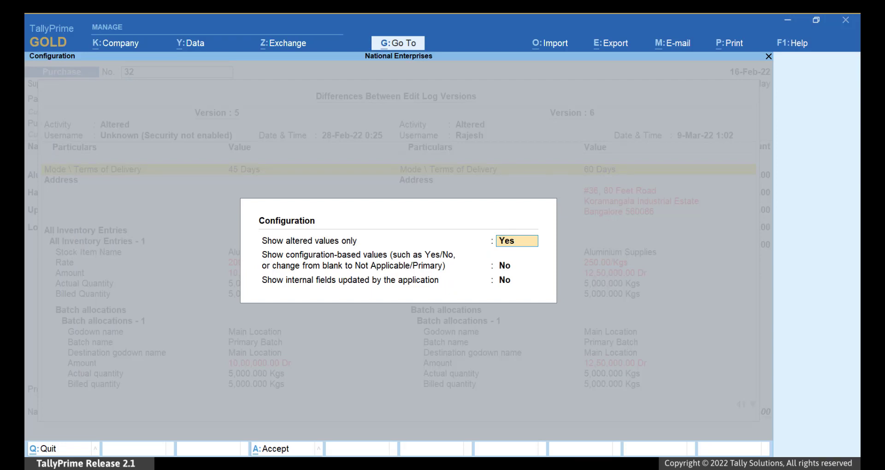
Set configuration-based values and internal fields updated by the application to Yes, then accept
key(Return)
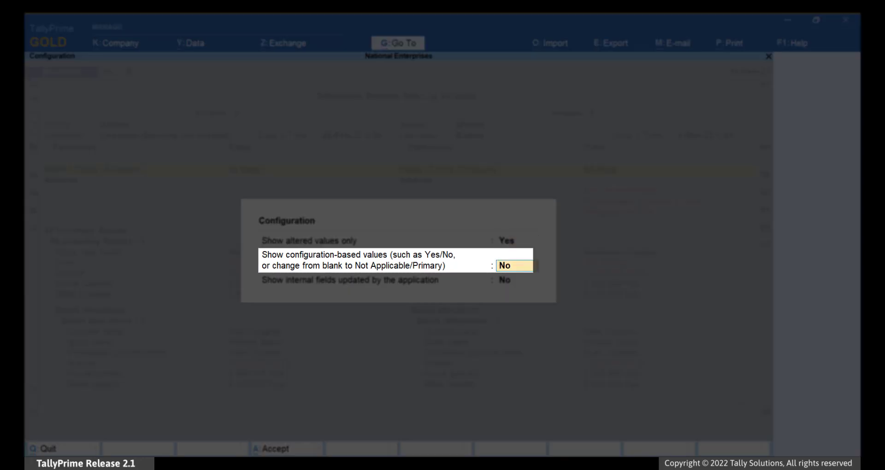
text(Yes)
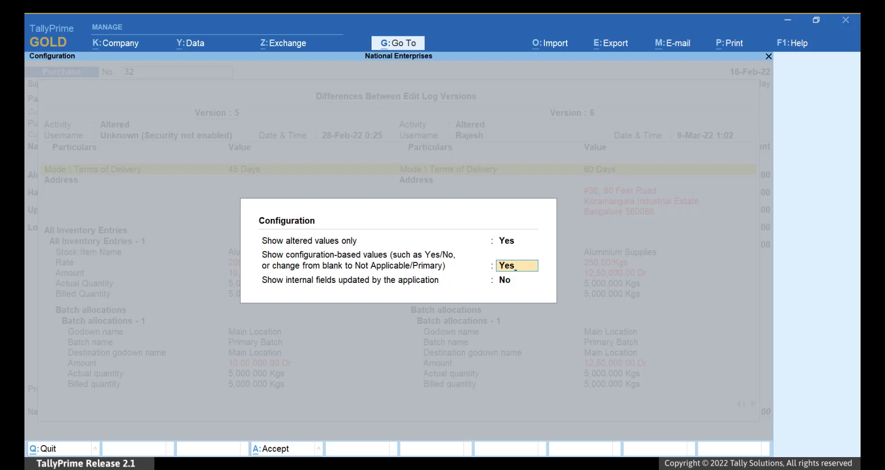
key(Return)
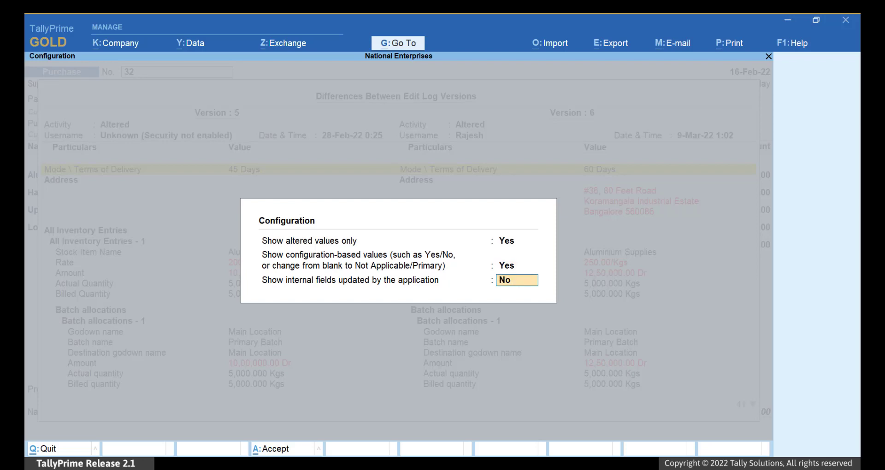
text(Yes)
key(Return)
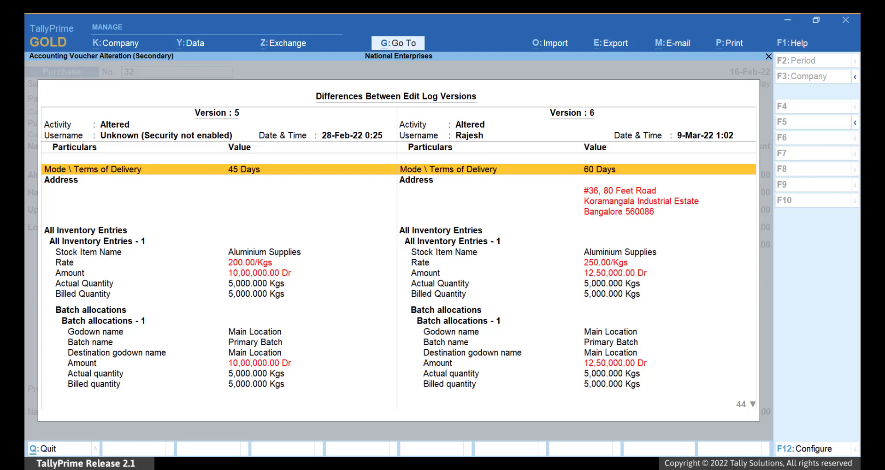
Page through the version 5–6 differences, collapsing and expanding the comparison and All Inventory Entries section
key(Page_Down)
key(Page_Down)
key(Page_Down)
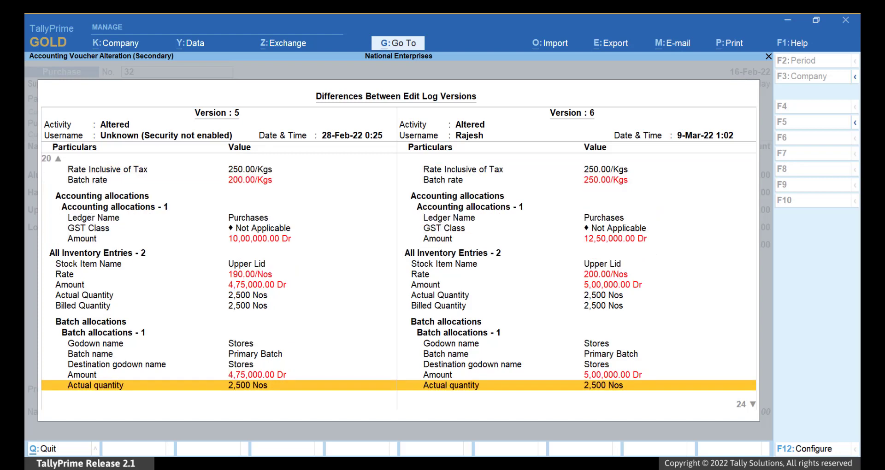
key(Page_Up)
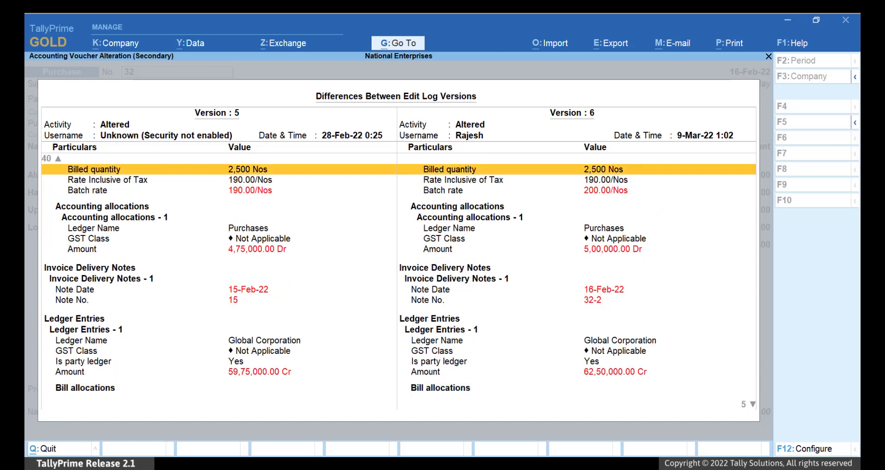
key(Page_Up)
key(Page_Up)
key(alt+F5)
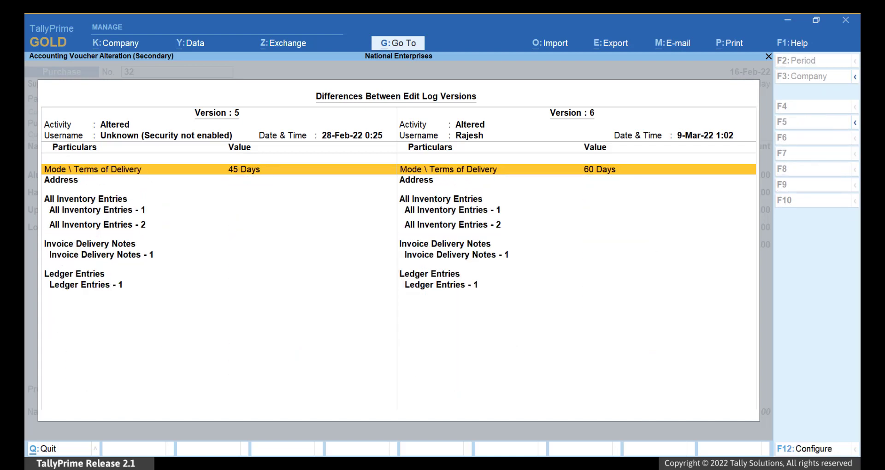
key(alt+F5)
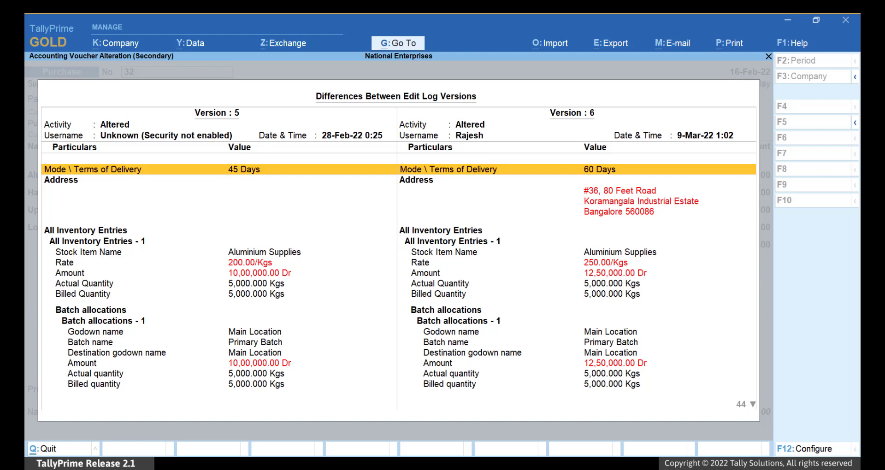
key(Down)
key(Down)
key(Down)
key(Down)
key(Down)
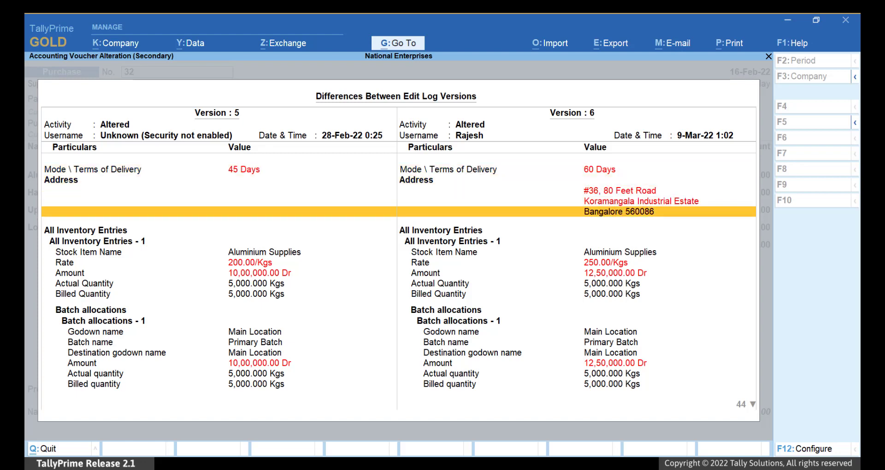
key(shift+Return)
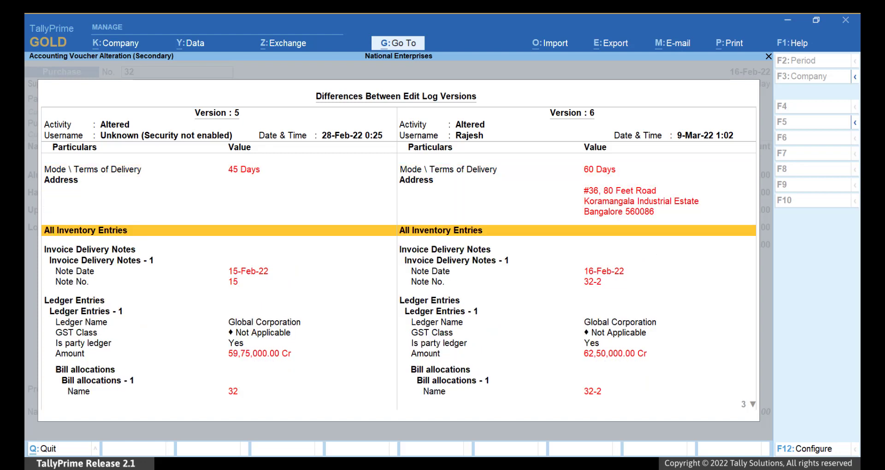
key(shift+Return)
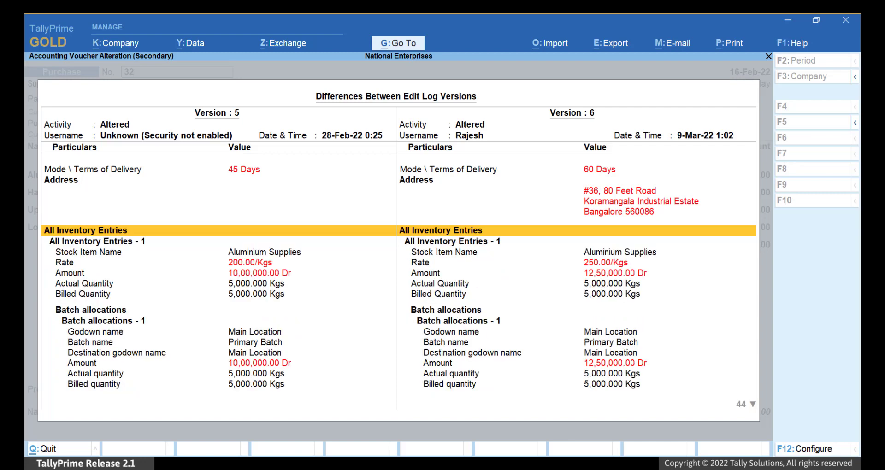
Step back through version pairs 4–5, 3–4 and 2–3, then return to 5–6
key(Page_Up)
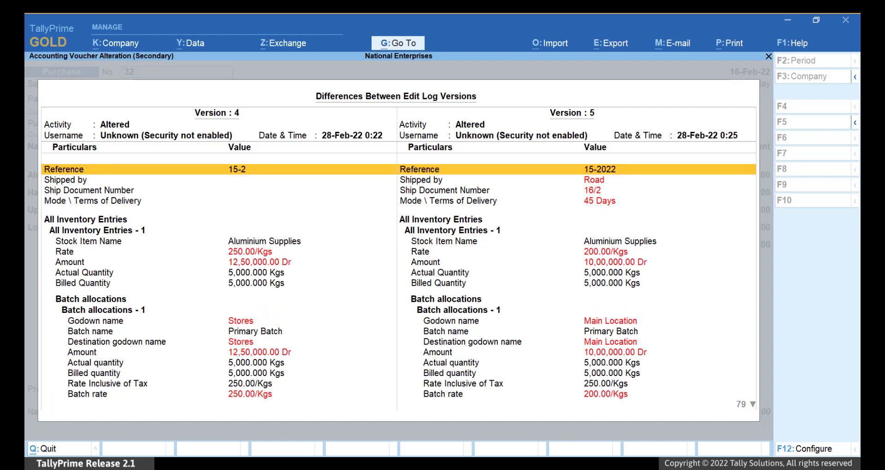
key(Page_Up)
key(Page_Up)
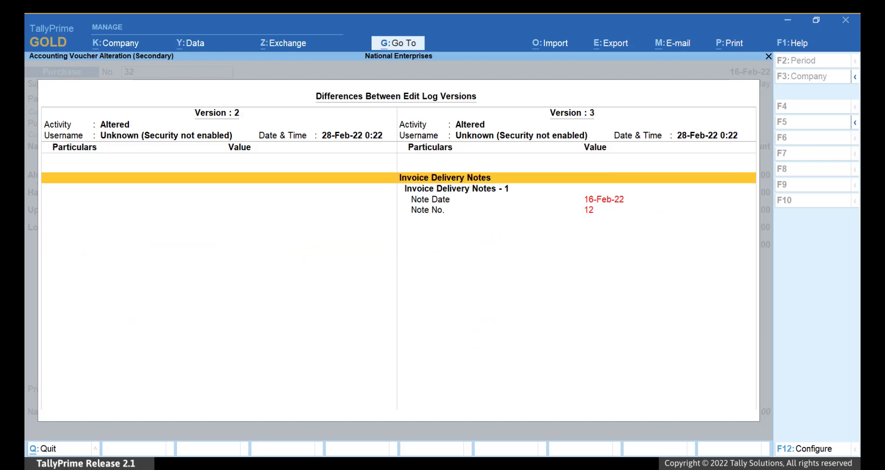
key(Page_Up)
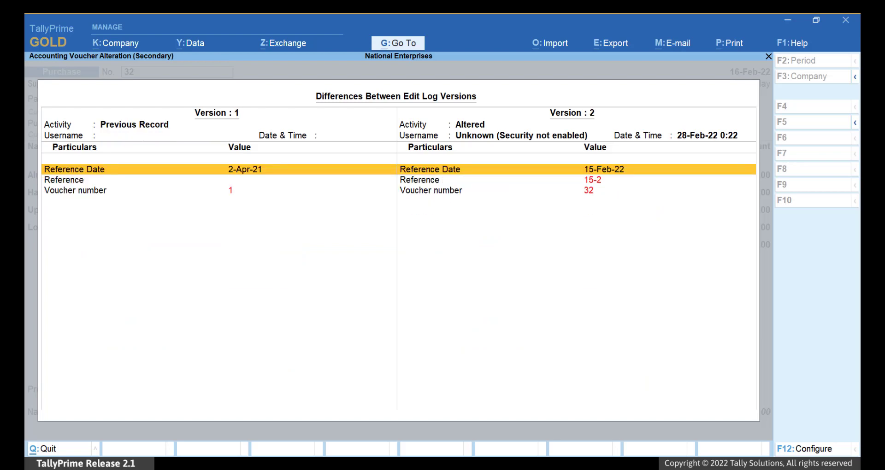
key(Page_Down)
key(Page_Down)
key(Page_Down)
key(Page_Down)
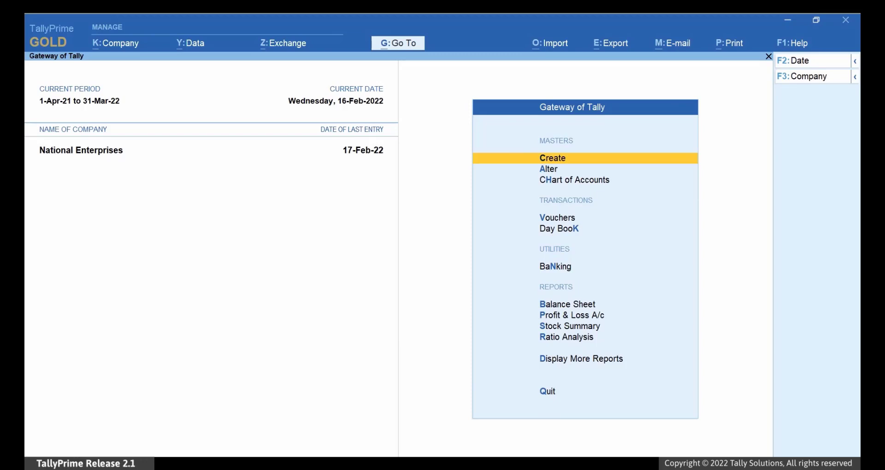
Open the list of ledgers from the Chart of Accounts
key(alt+g)
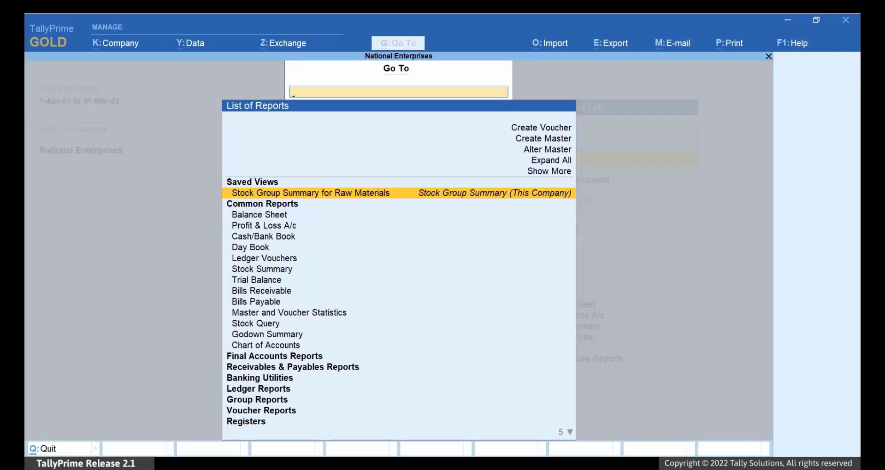
key(Down)
key(Down)
key(Down)
key(Down)
key(Down)
key(Down)
key(Down)
key(Down)
key(Down)
key(Down)
key(Down)
key(Down)
key(Down)
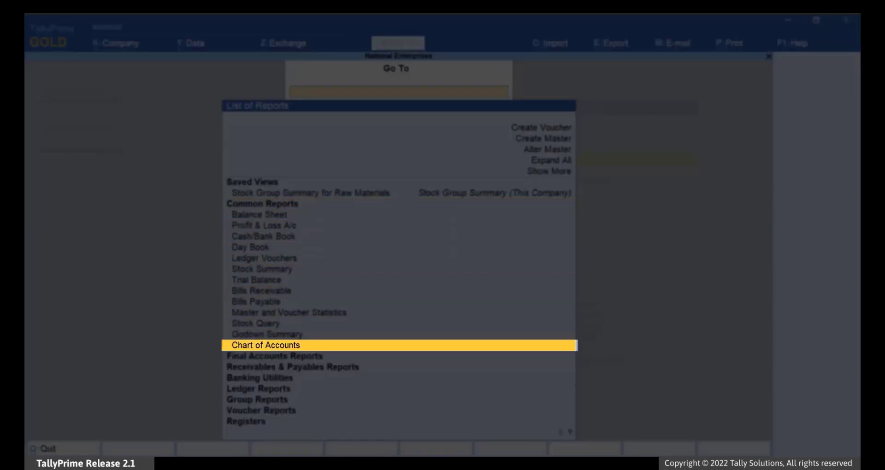
key(Return)
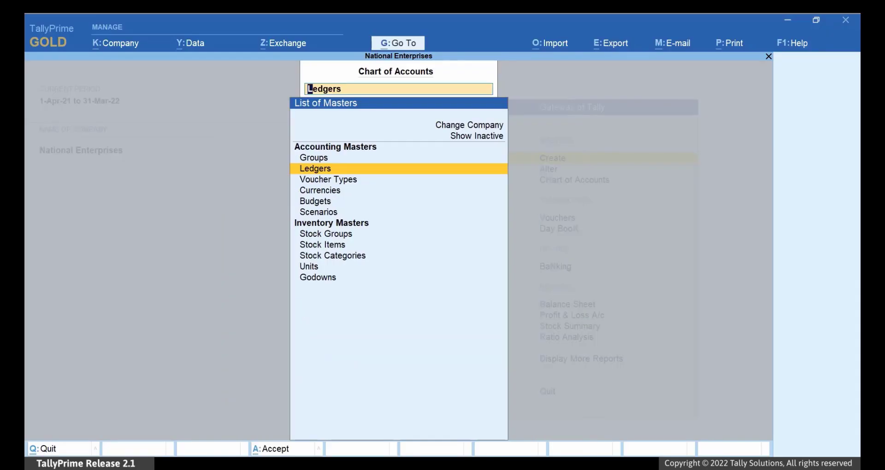
key(Return)
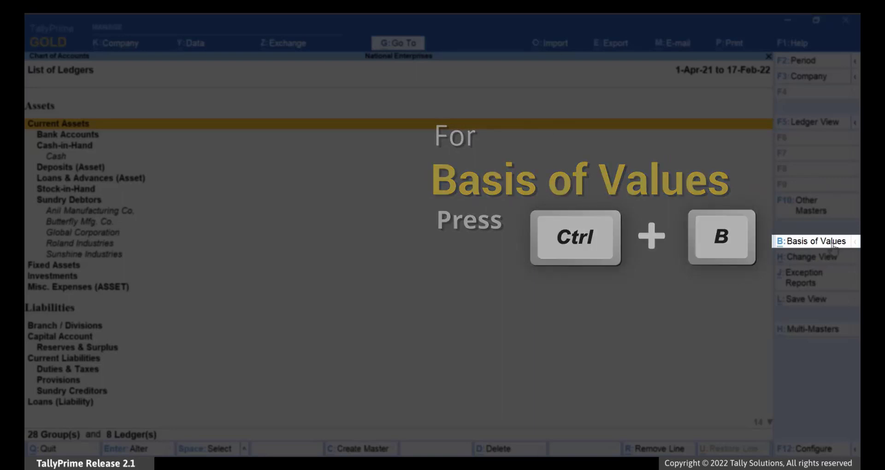
Set the ledger list basis to Altered Ledgers, including deleted ledgers, and apply it
key(ctrl+b)
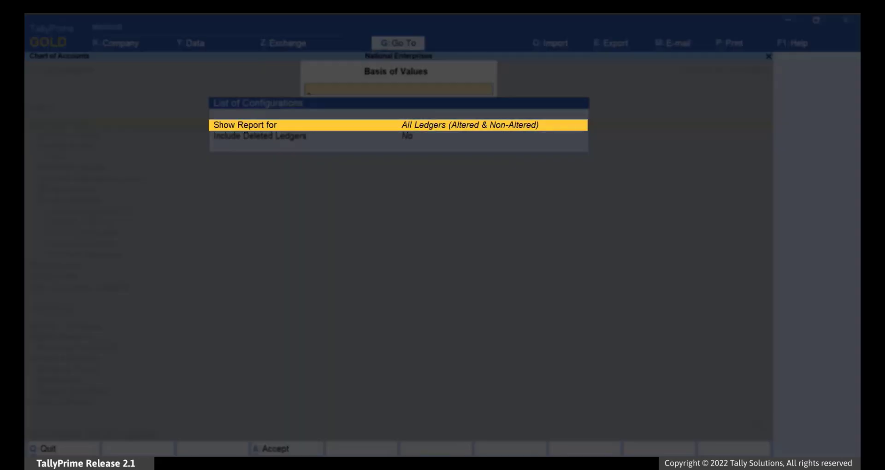
key(Return)
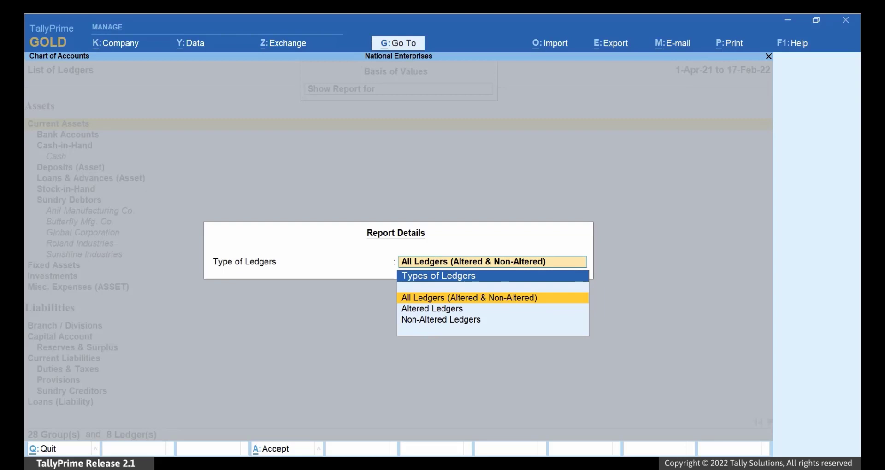
click(432, 308)
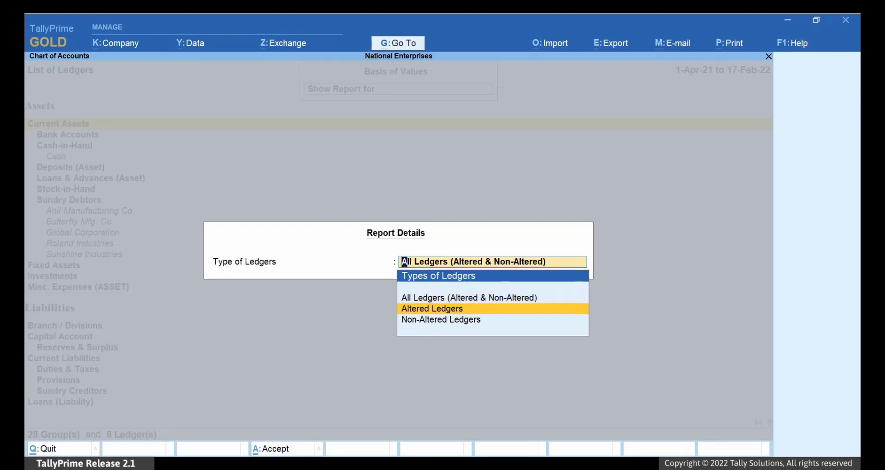
key(Return)
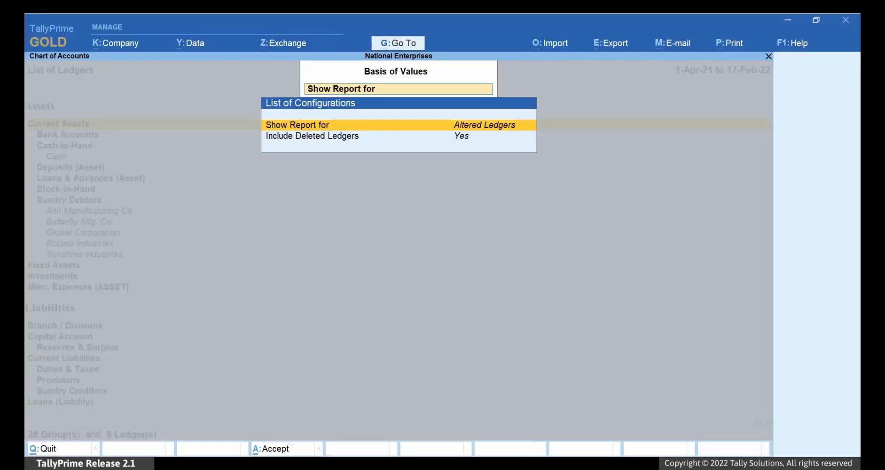
key(ctrl+a)
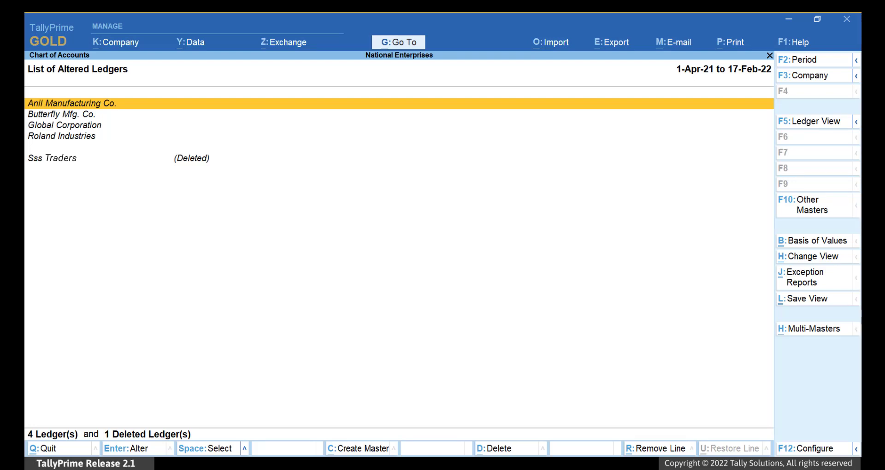
Open the Global Corporation ledger for alteration and display its Edit Log
key(Down)
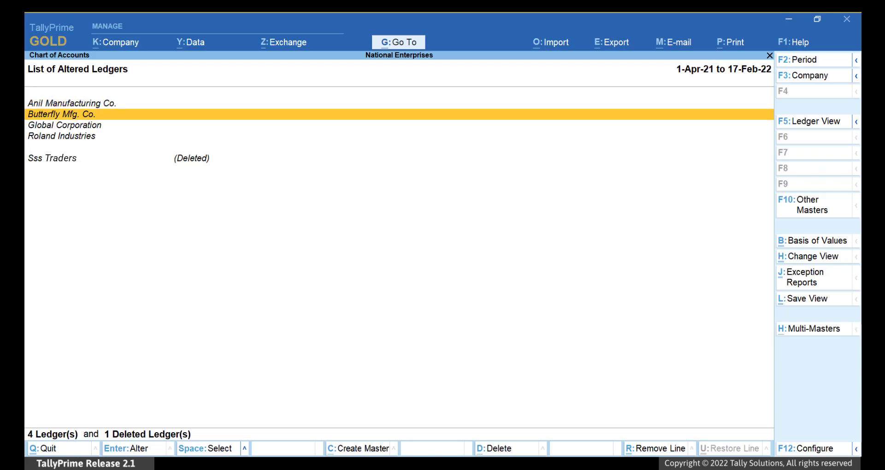
key(Down)
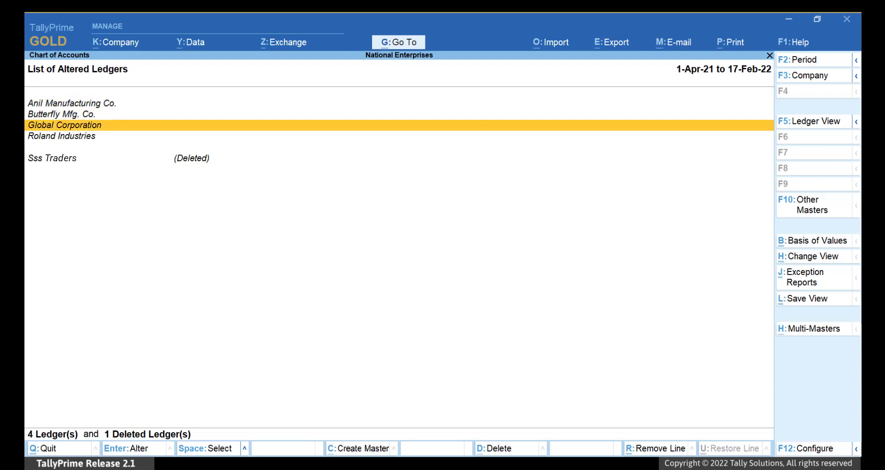
key(Return)
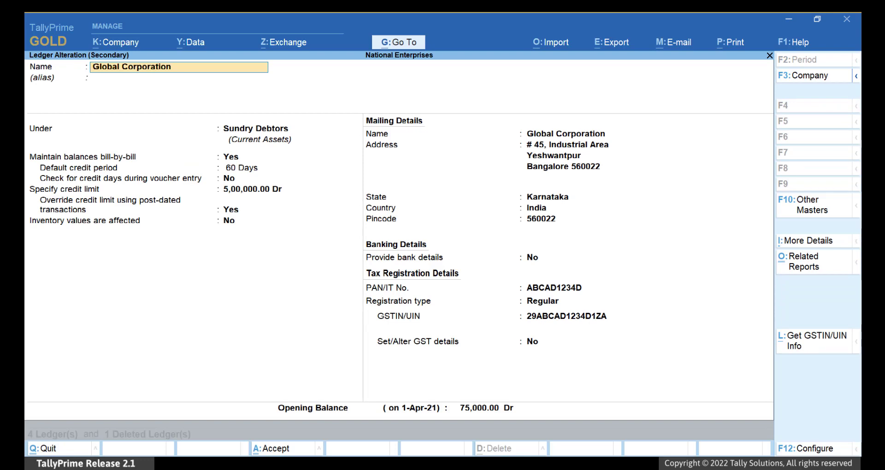
key(alt+l)
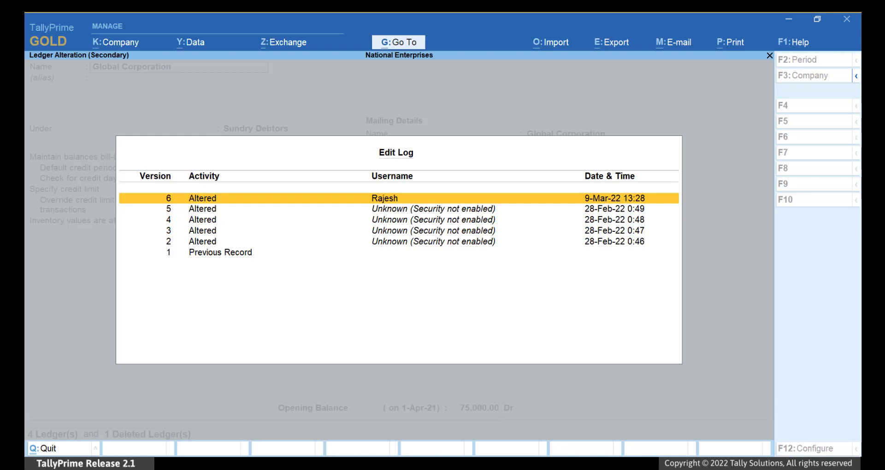
View ledger version 6 against 5, showing credit period, opening balance and credit limit changes
key(Return)
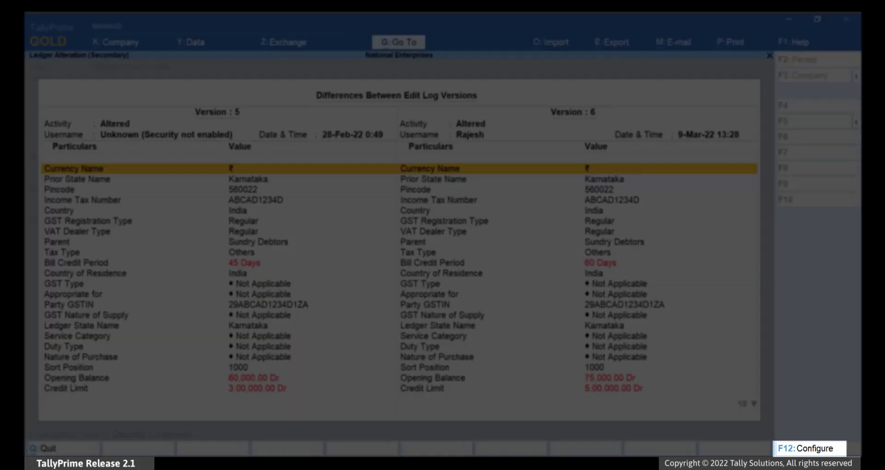
key(F12)
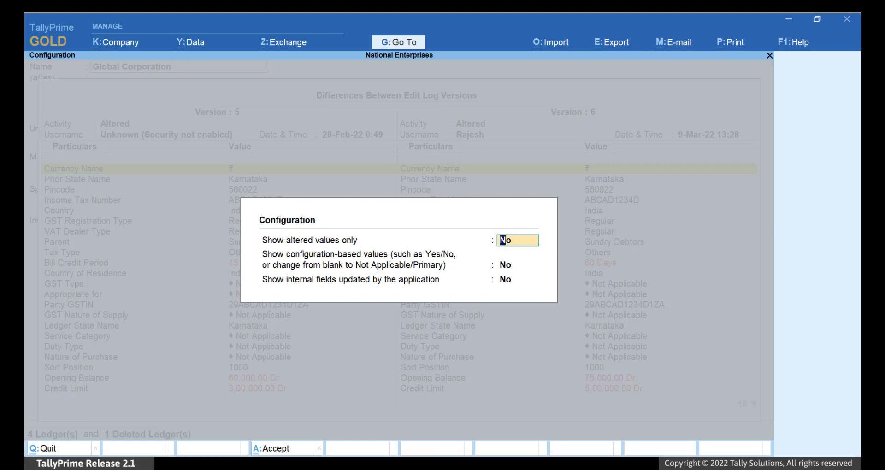
Set 'Show altered values only' to Yes, so the pincode 560022 and bank account changes stand out
text(Yes)
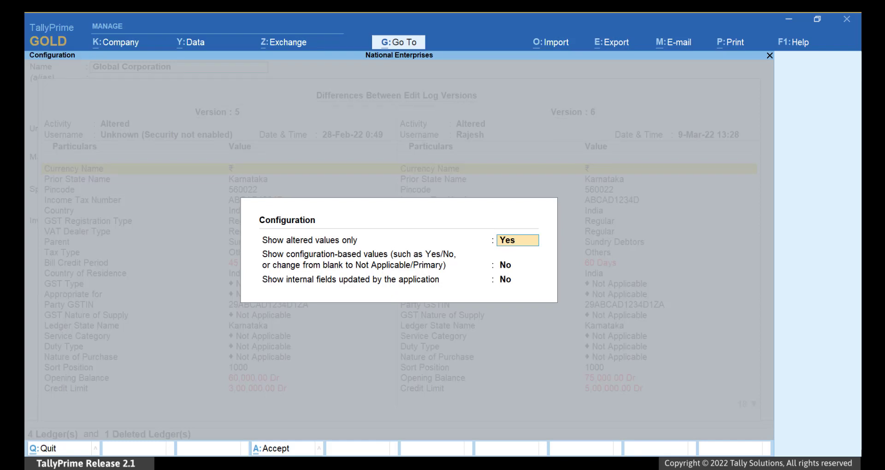
key(ctrl)
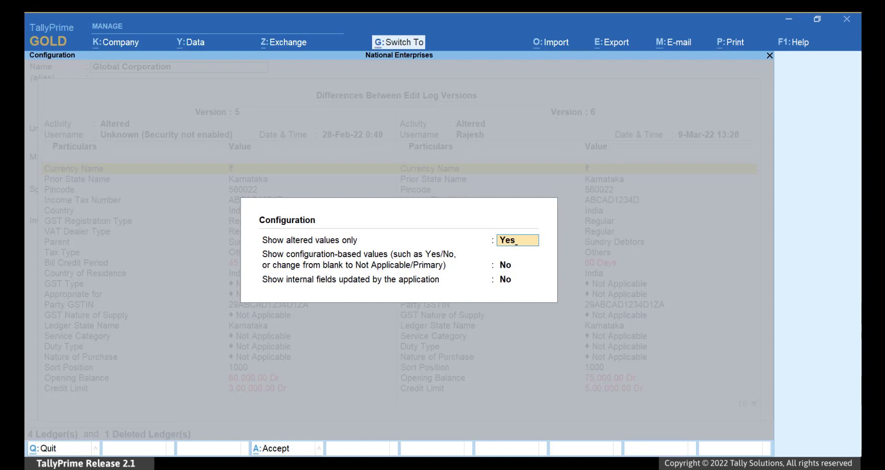
key(ctrl+a)
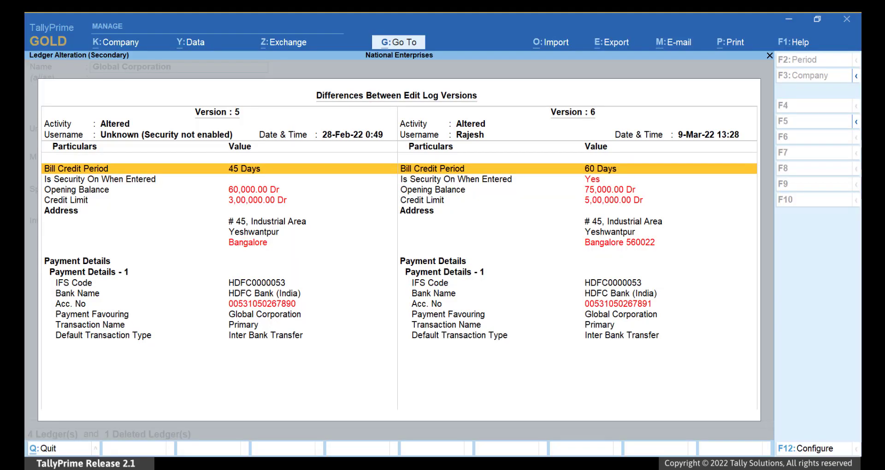
key(F12)
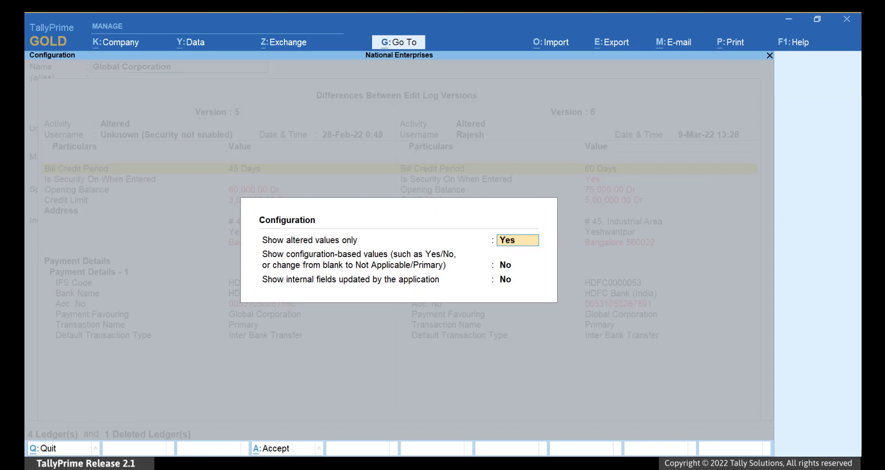
Set 'Show configuration-based values' and 'Show internal fields' to Yes to reveal IFS Code and Bank ID
click(517, 264)
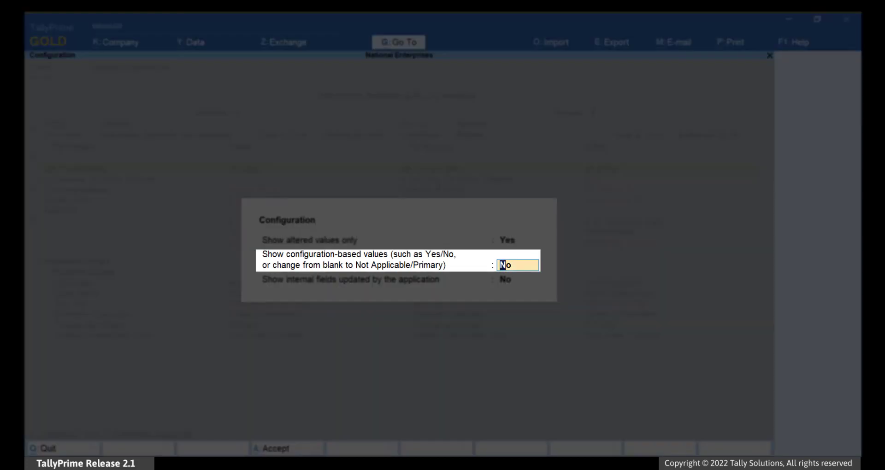
text(Yes)
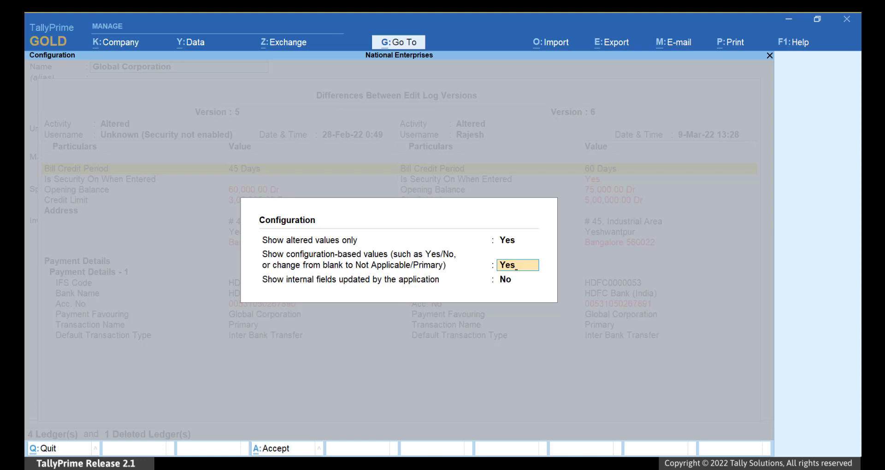
key(Return)
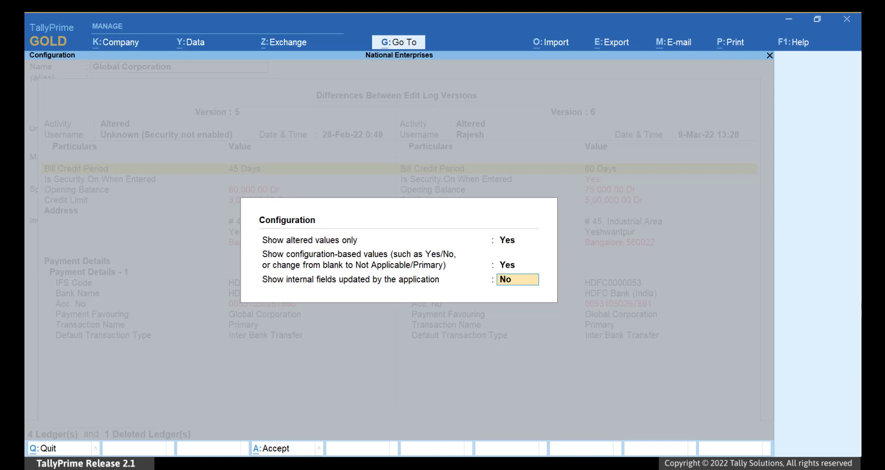
text(Yes)
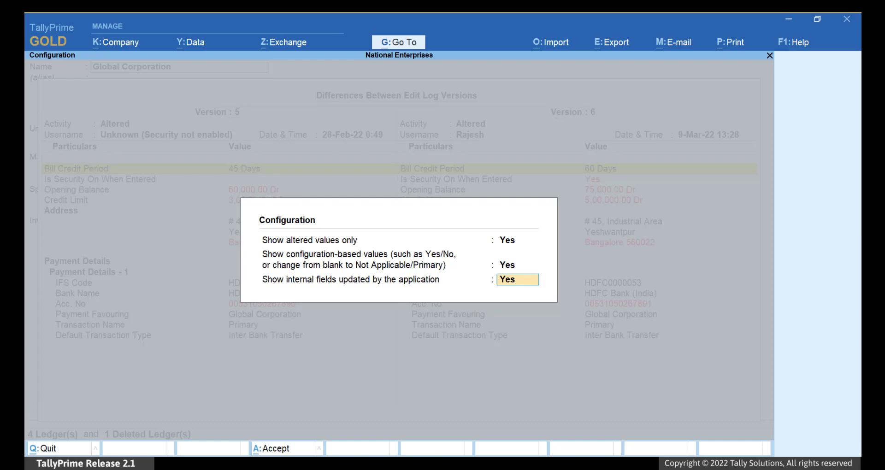
key(ctrl+a)
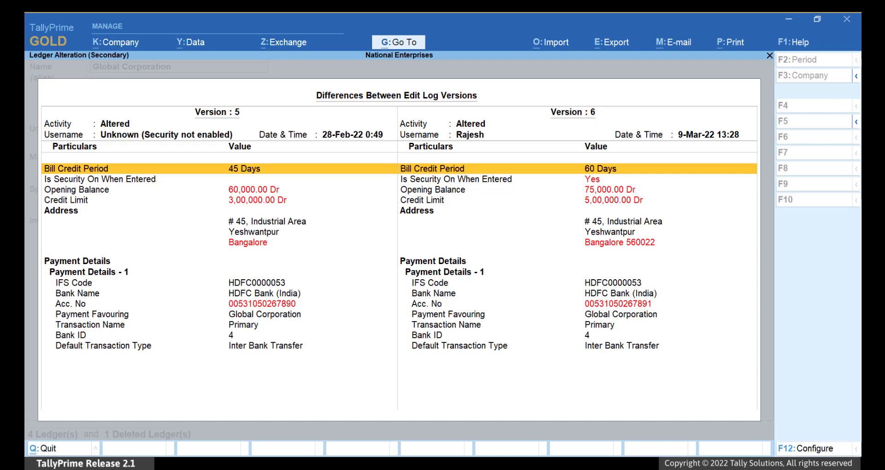
Toggle the comparison between condensed and detailed views, and collapse then re-expand Payment Details
key(alt+F5)
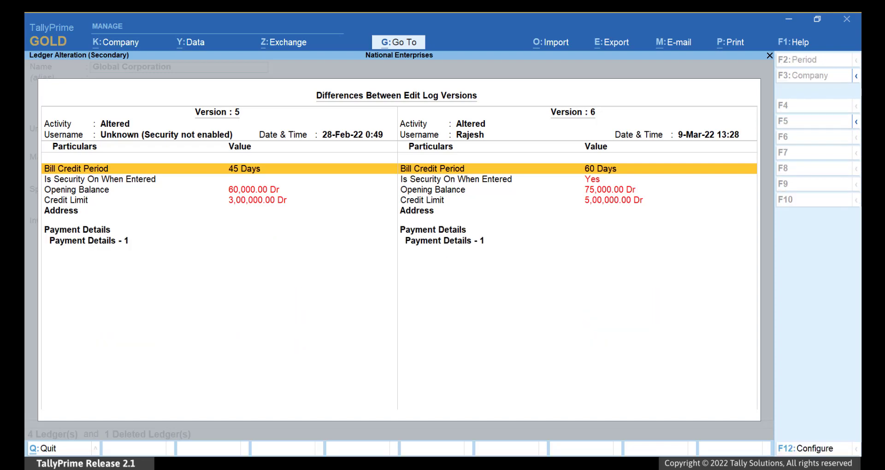
key(alt+F5)
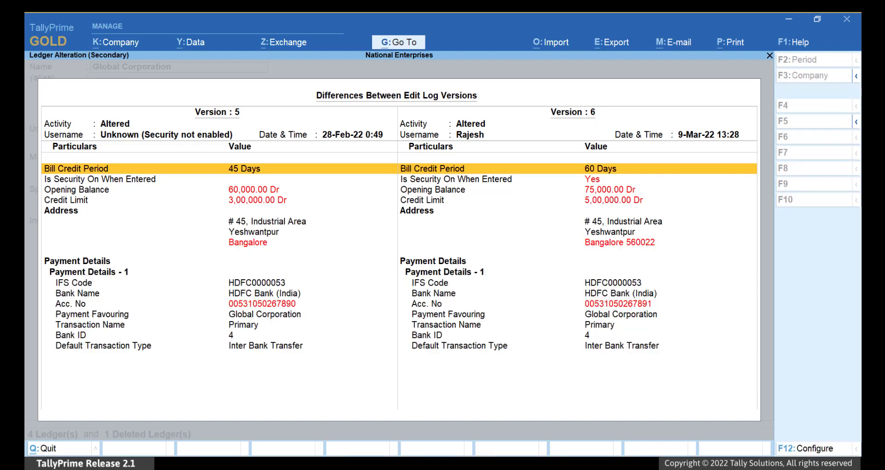
key(Down)
key(Down)
key(Down)
key(Down)
key(Down)
key(Down)
key(Down)
key(Down)
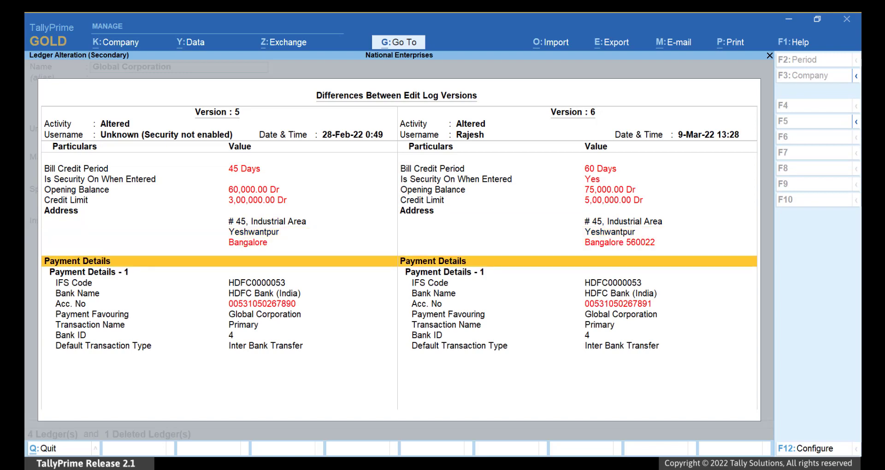
key(shift+Return)
key(shift+Return)
key(Up)
key(Up)
key(Up)
key(Up)
key(Up)
key(Up)
key(Up)
key(Up)
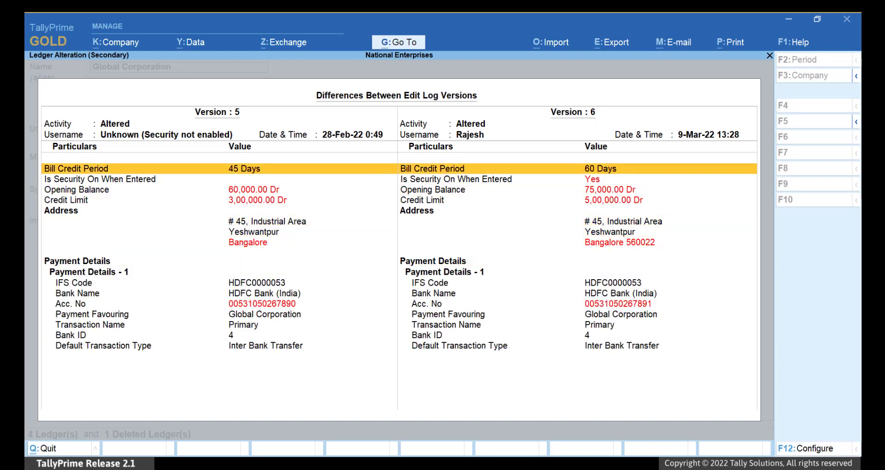
Step back to the Version 4 vs 5 and 3 vs 4 comparisons, then forward to 5 vs 6
key(Page_Up)
key(Page_Up)
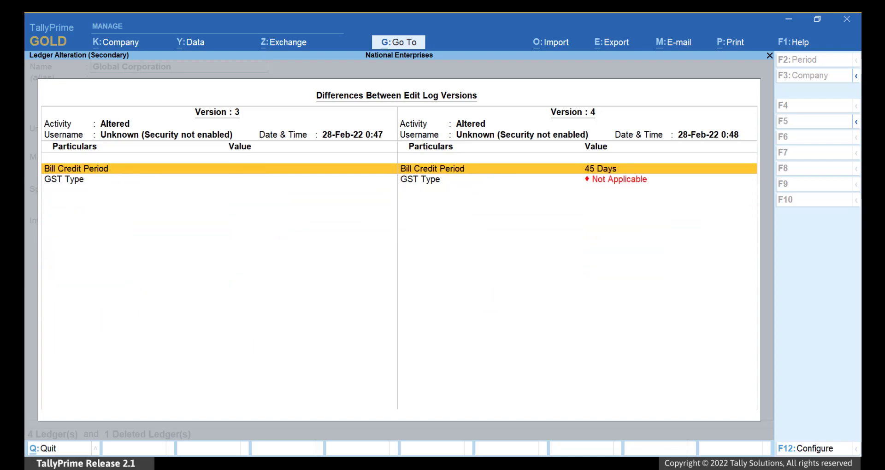
key(Page_Up)
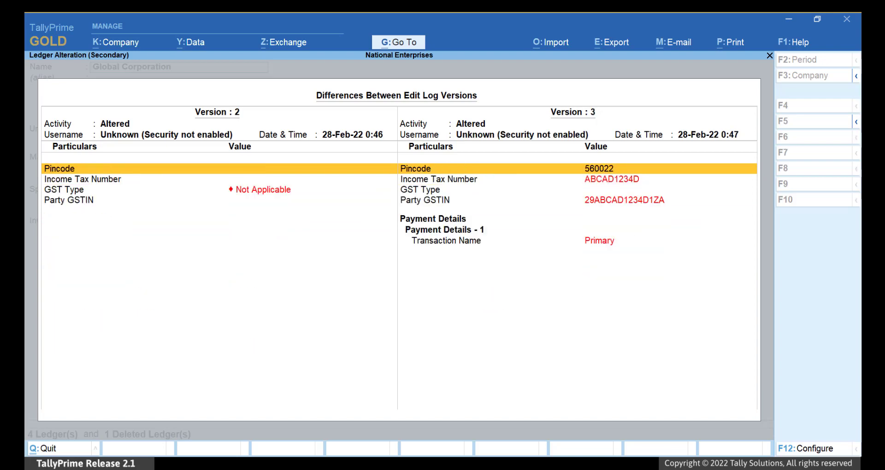
key(Page_Down)
key(Page_Down)
key(Page_Down)
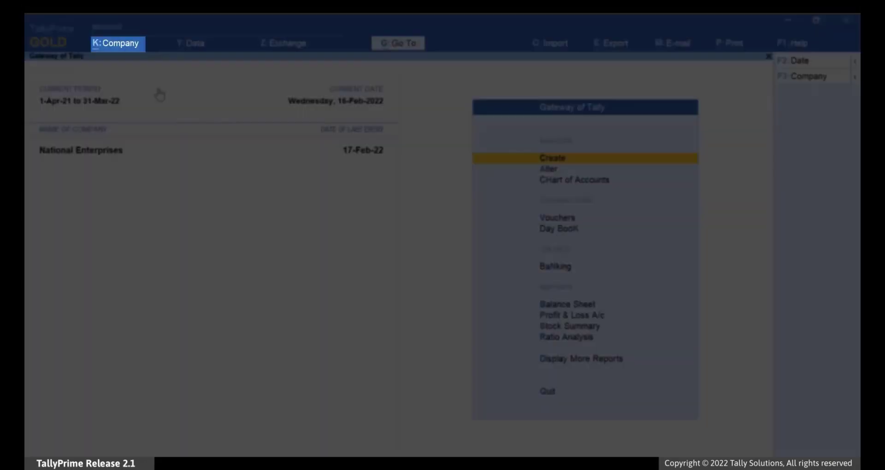
In the company alteration form, set Enable Edit Log to No, confirm the prompt and save
click(122, 45)
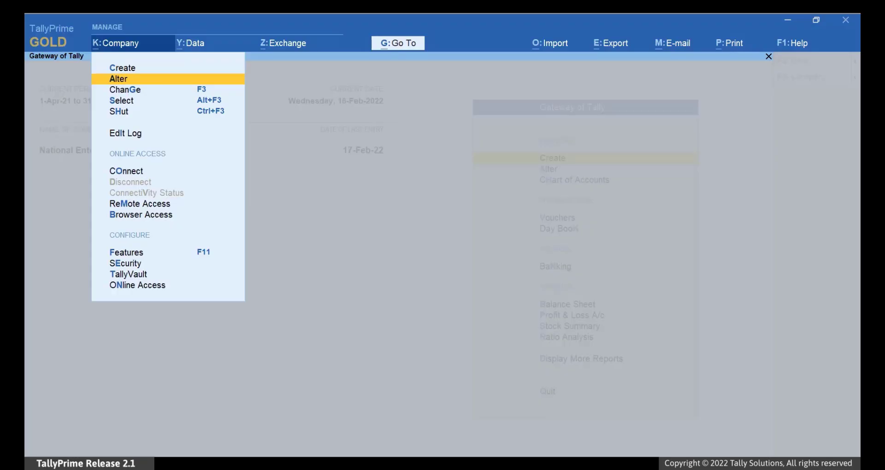
key(Return)
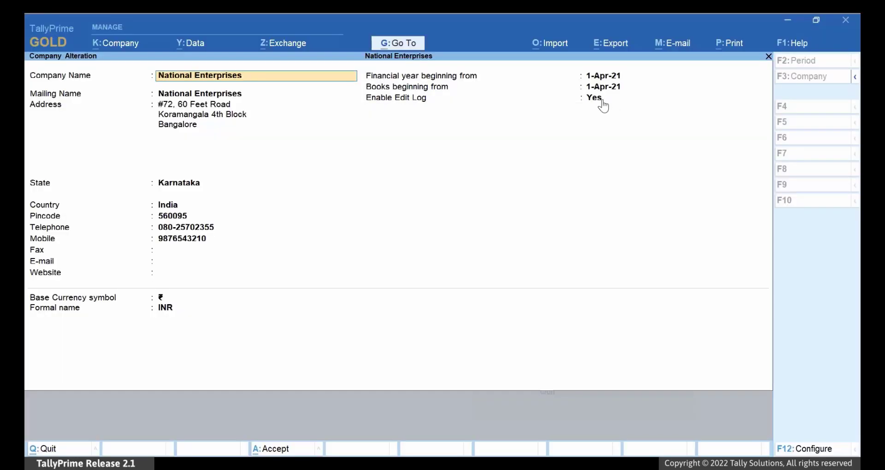
click(601, 99)
key(Up)
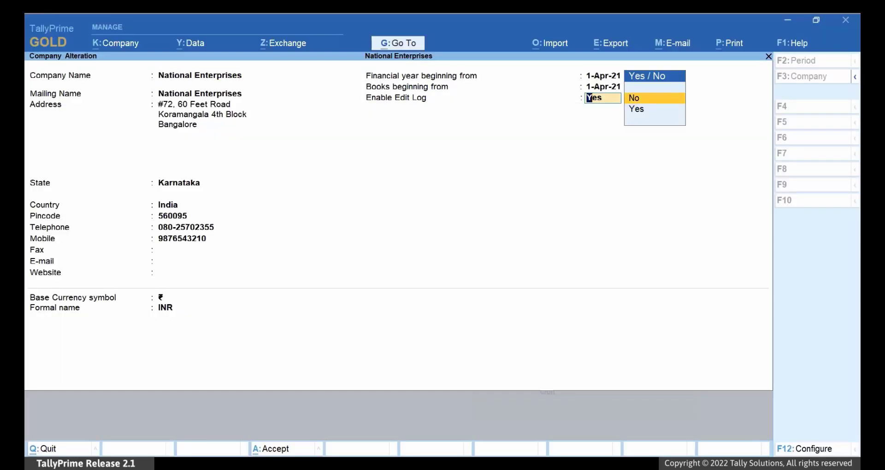
key(Return)
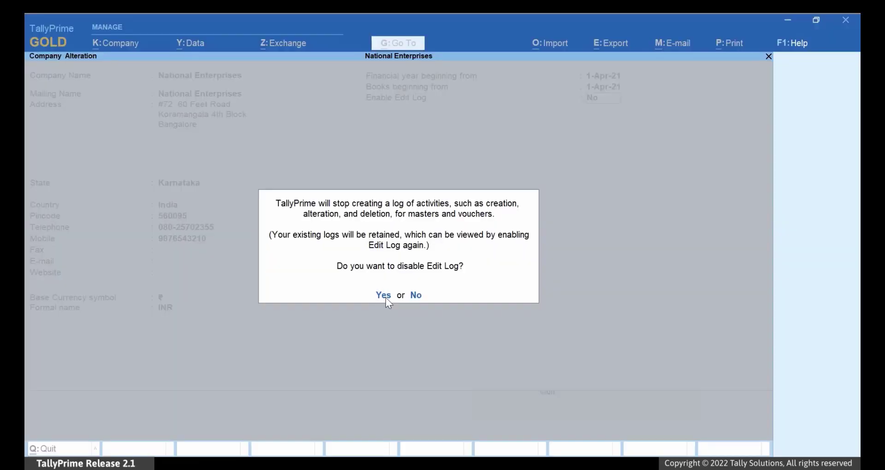
click(385, 297)
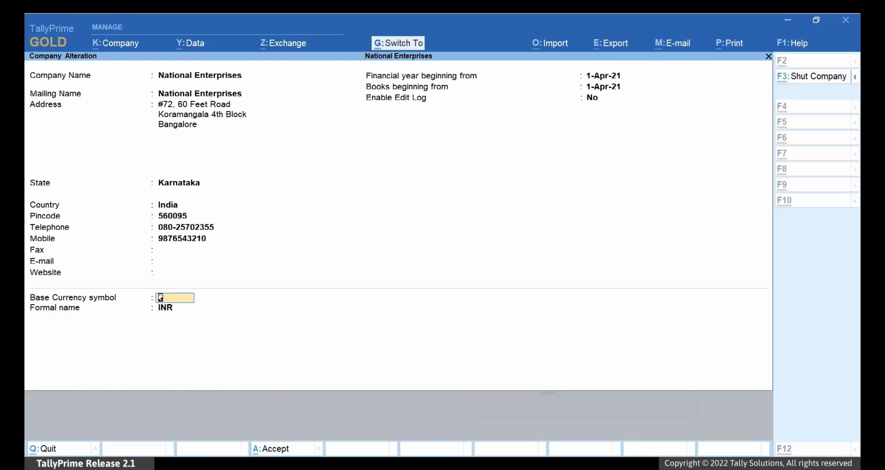
key(ctrl+a)
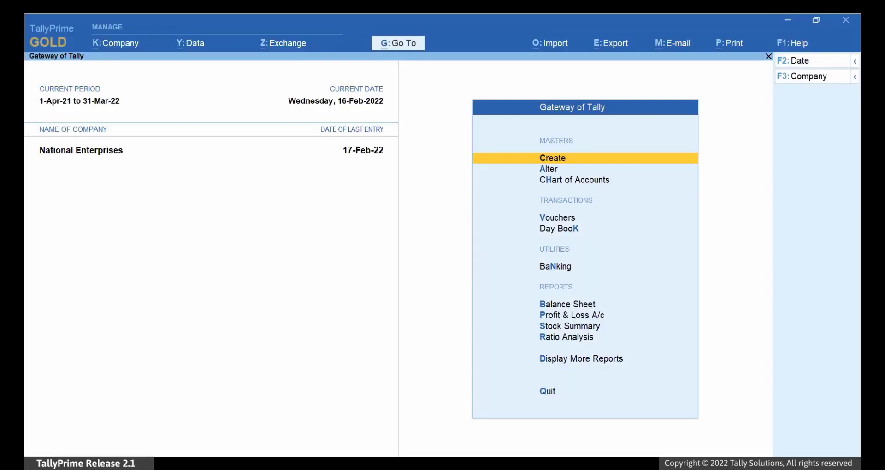
Set Enable Edit Log back to Yes in the company alteration form, confirm and save
key(alt+k)
key(Down)
key(Return)
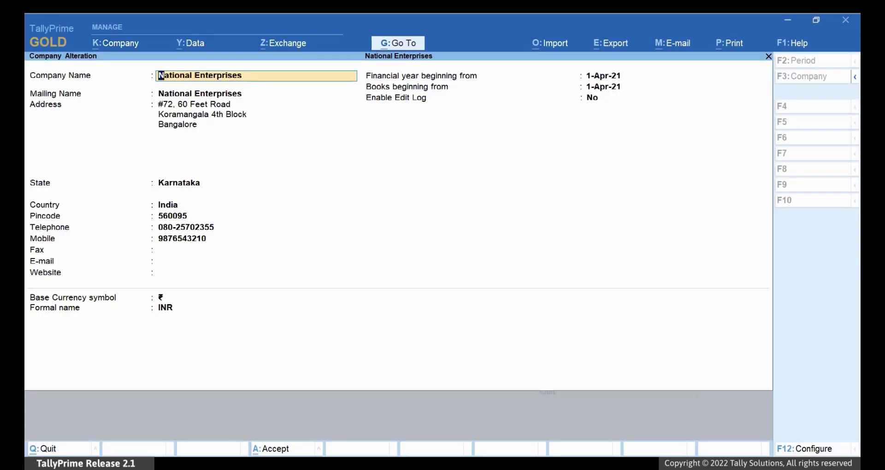
click(602, 97)
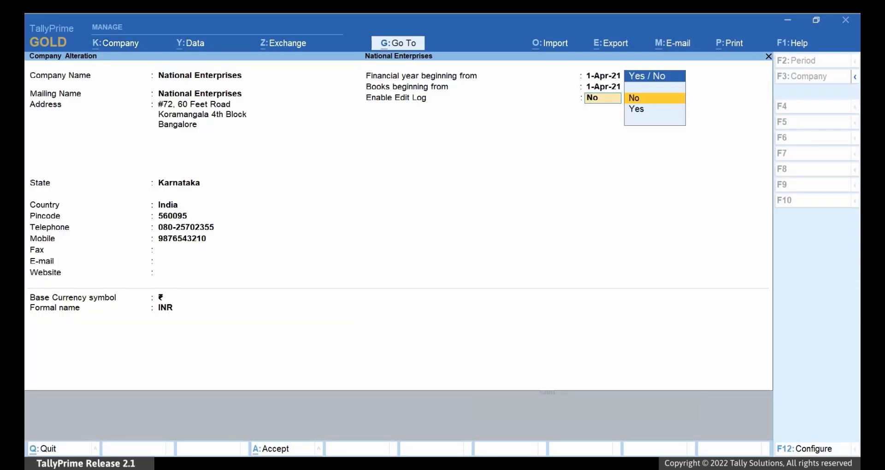
key(Down)
key(Return)
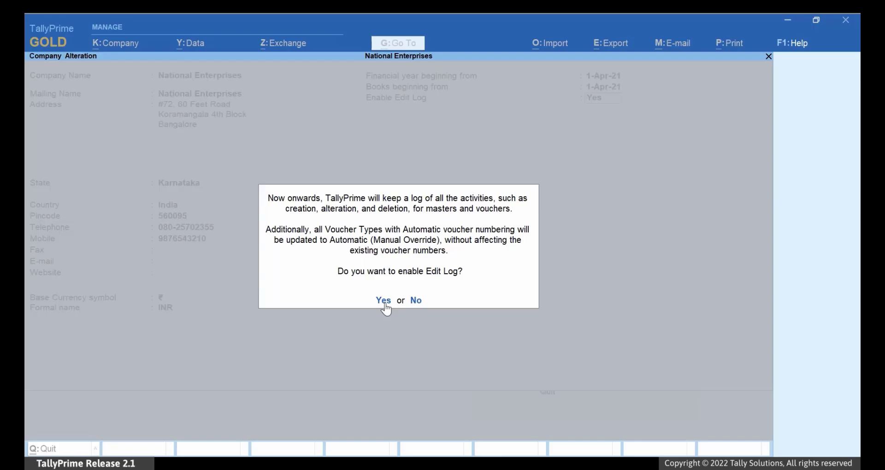
click(383, 301)
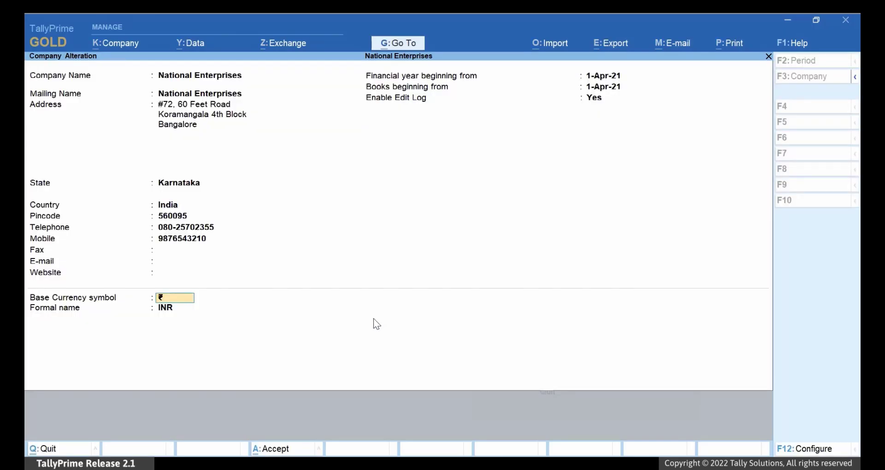
key(ctrl+a)
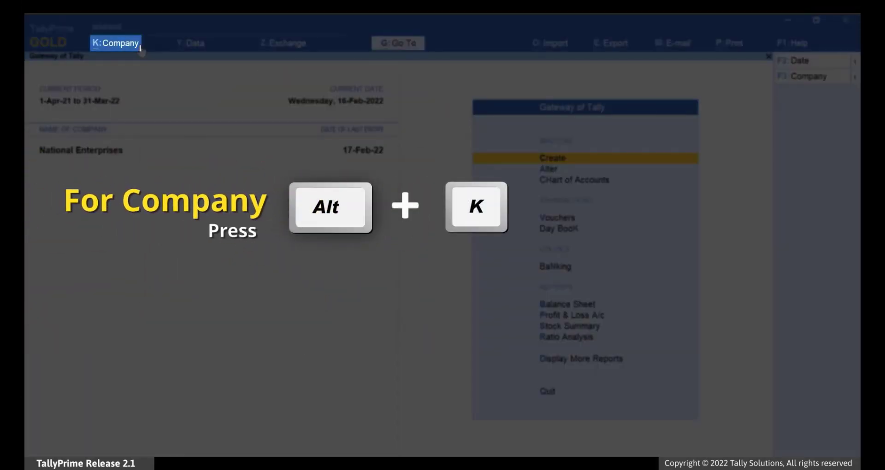
Choose Edit Log from the Alt+K Company menu to view Activities Affecting Edit Log
key(alt+k)
key(Down)
key(Down)
key(Down)
key(Down)
key(Down)
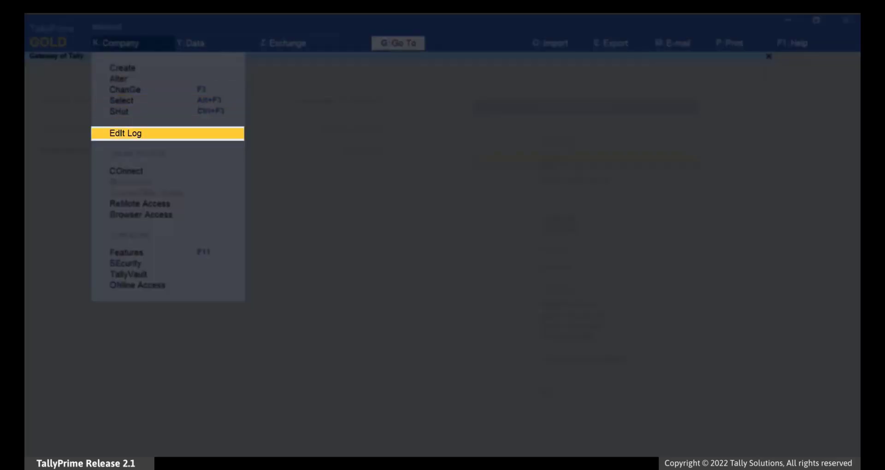
key(Return)
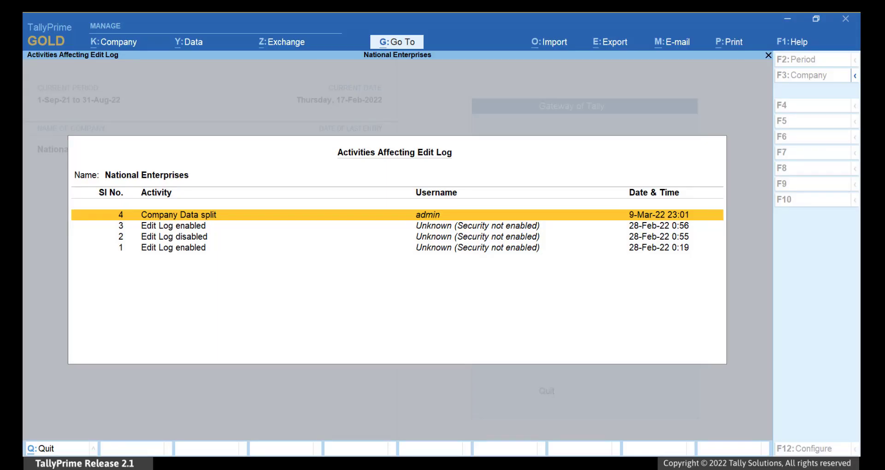